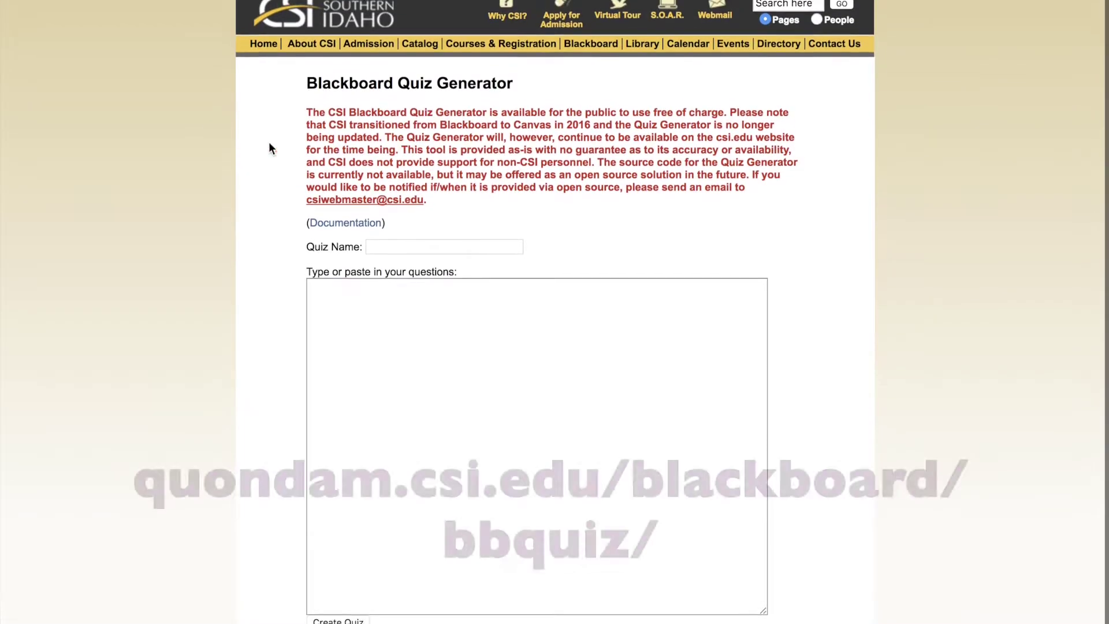
# - Copy all 16 questions from the Chapters 4 & 5 Formative Test study guide into the Blackboard Quiz Generator's question box
pyautogui.scroll(-1, 198, 126)
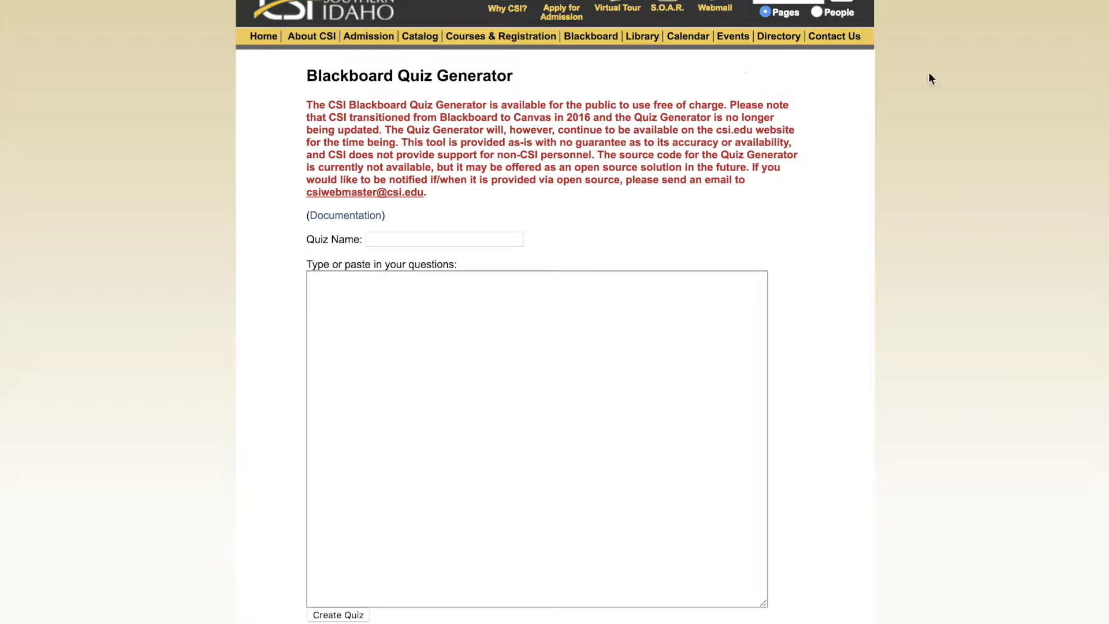
pyautogui.moveTo(1108, 206); pyautogui.dragTo(1108, 206)
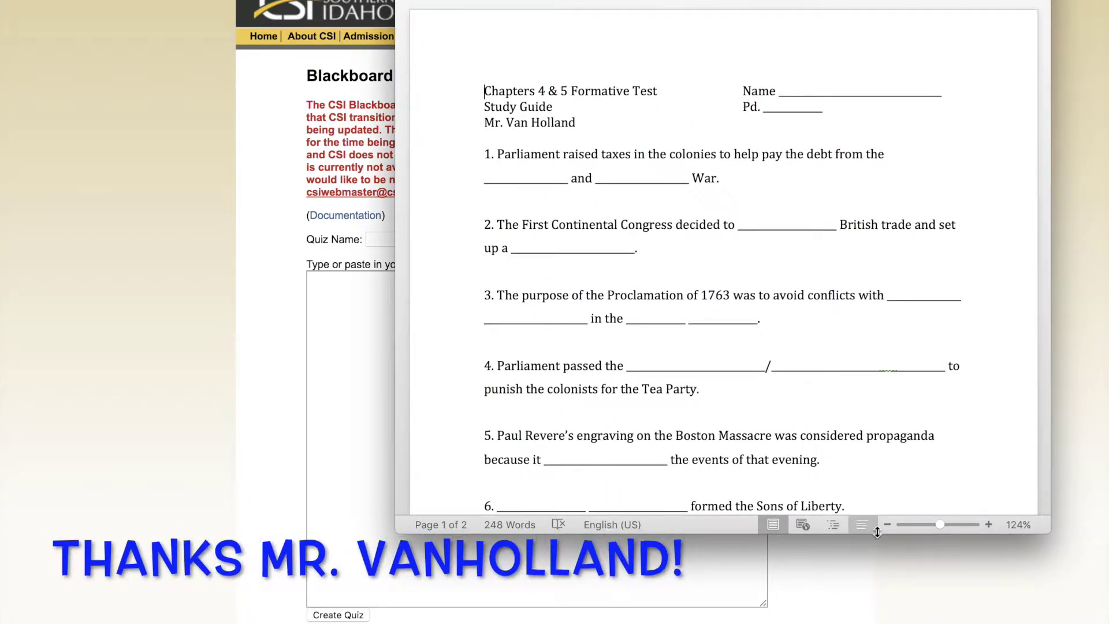
pyautogui.moveTo(876, 549); pyautogui.dragTo(876, 623)
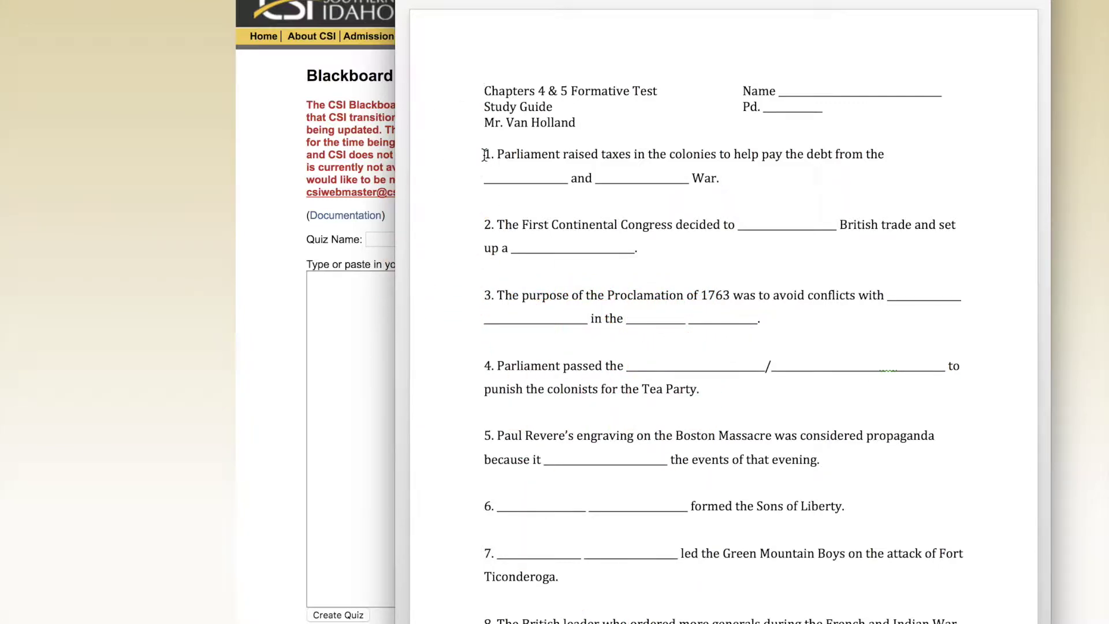
pyautogui.moveTo(483, 155); pyautogui.dragTo(860, 365)
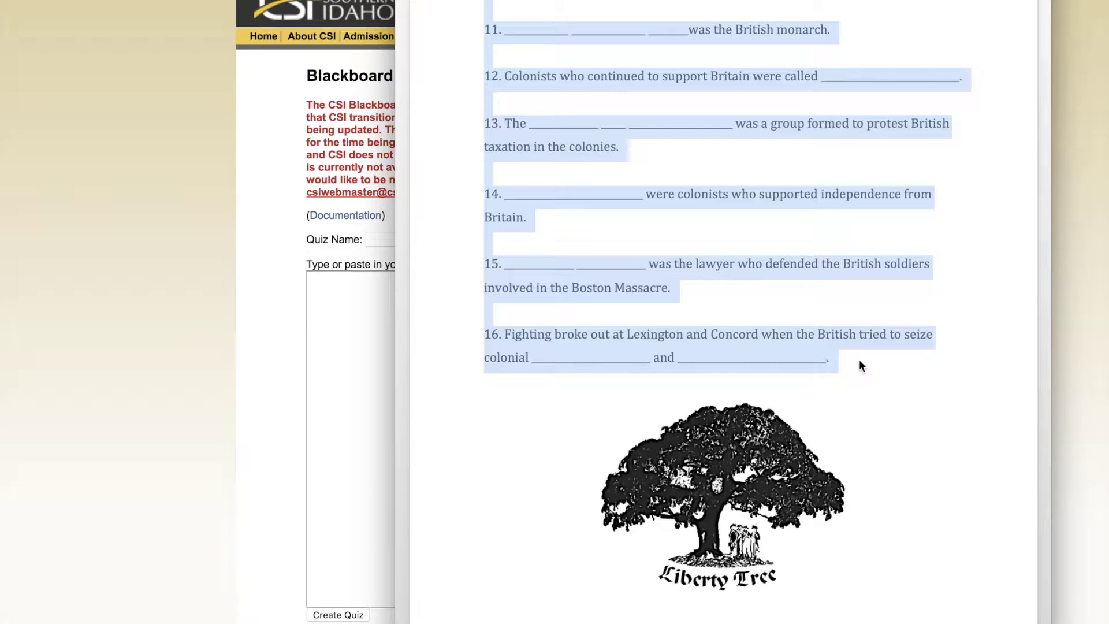
pyautogui.click(376, 306)
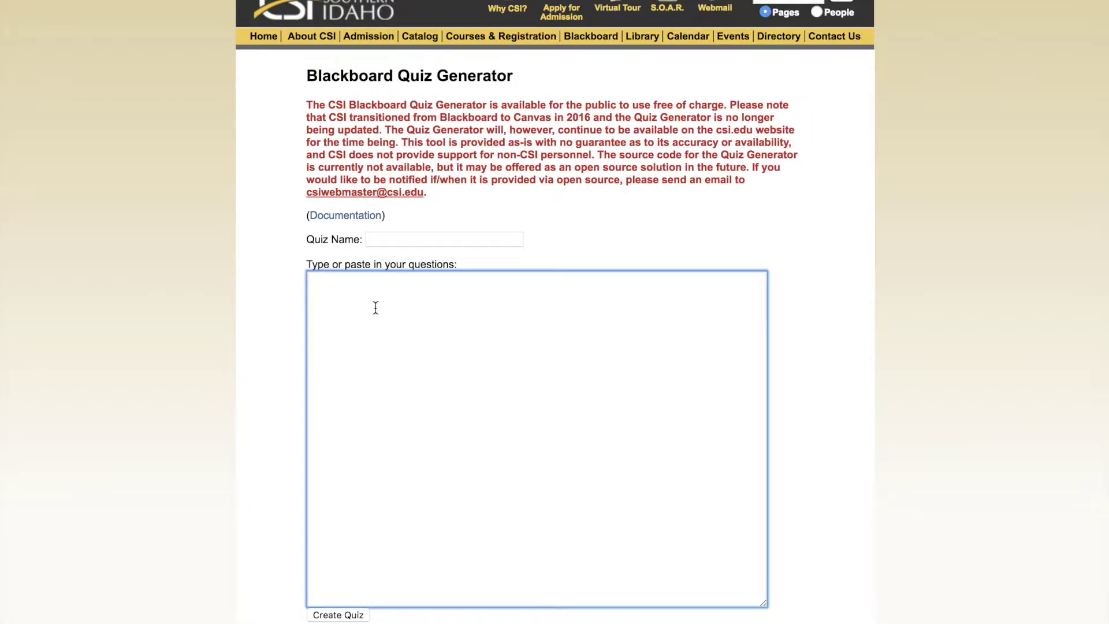
pyautogui.press('super+v')
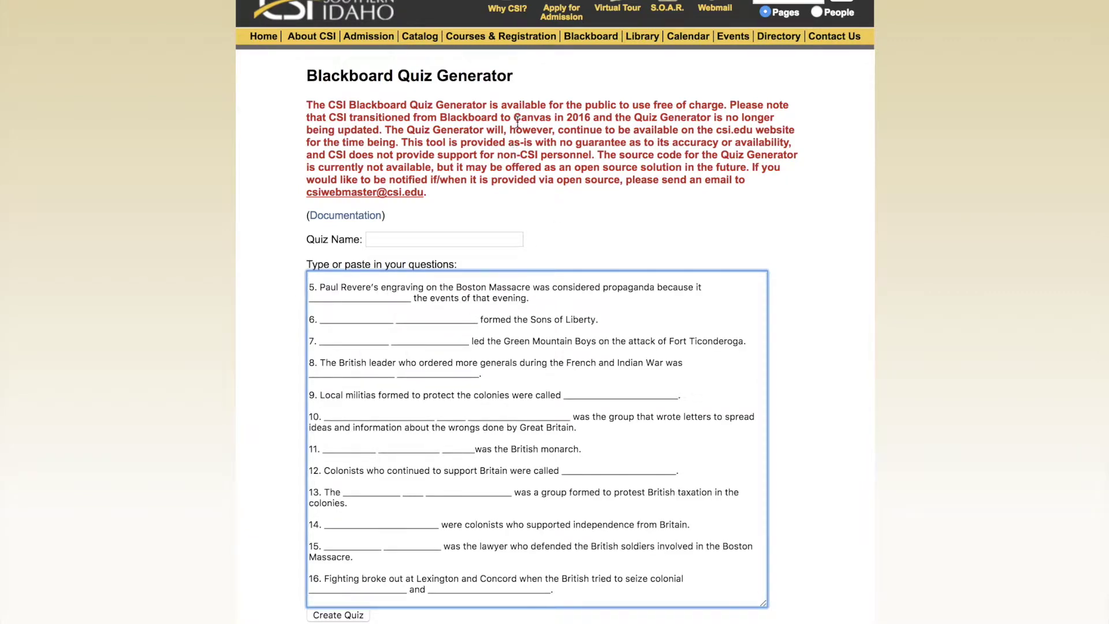
# - Open the quiz generator's documentation and examine the formatting rules for each question type against the pasted questions
pyautogui.click(345, 216)
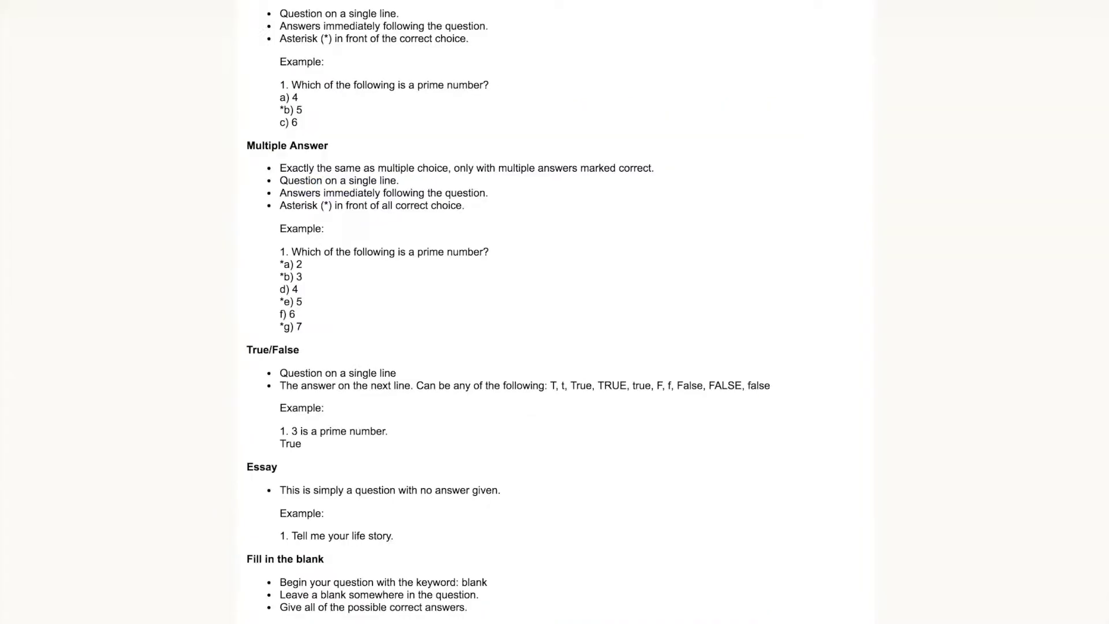
pyautogui.scroll(8, 521, 203)
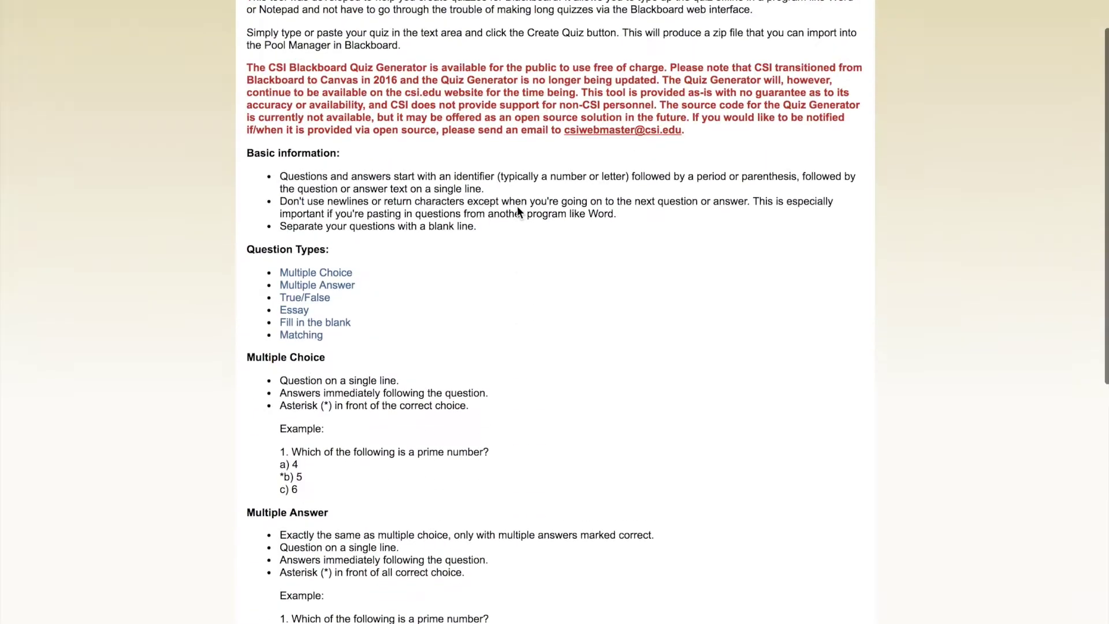
pyautogui.scroll(-5, 518, 205)
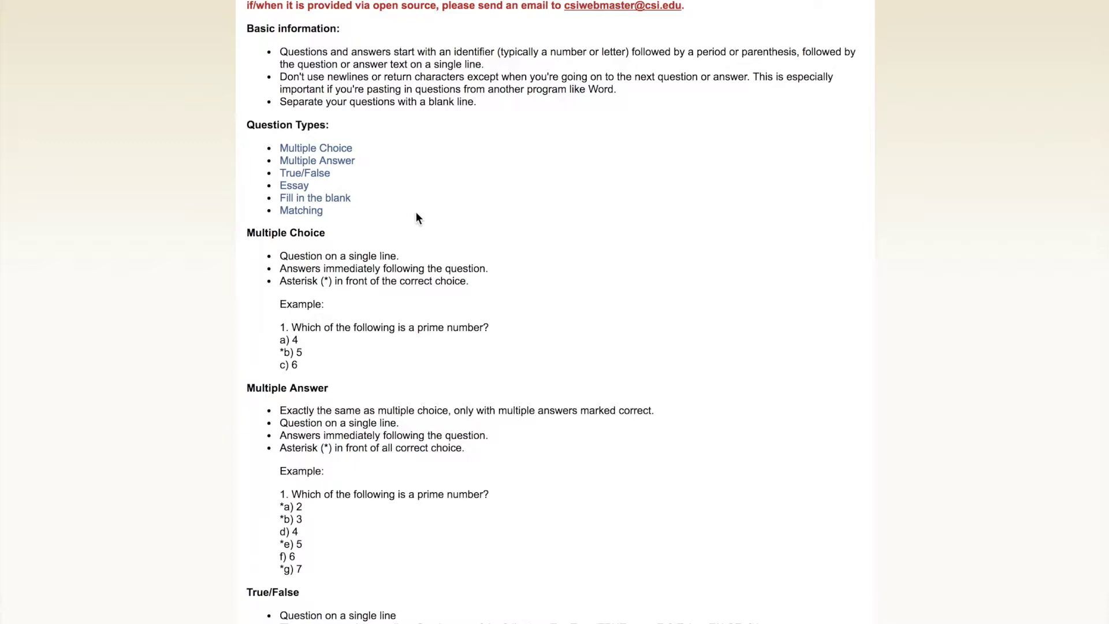
pyautogui.scroll(-5, 410, 205)
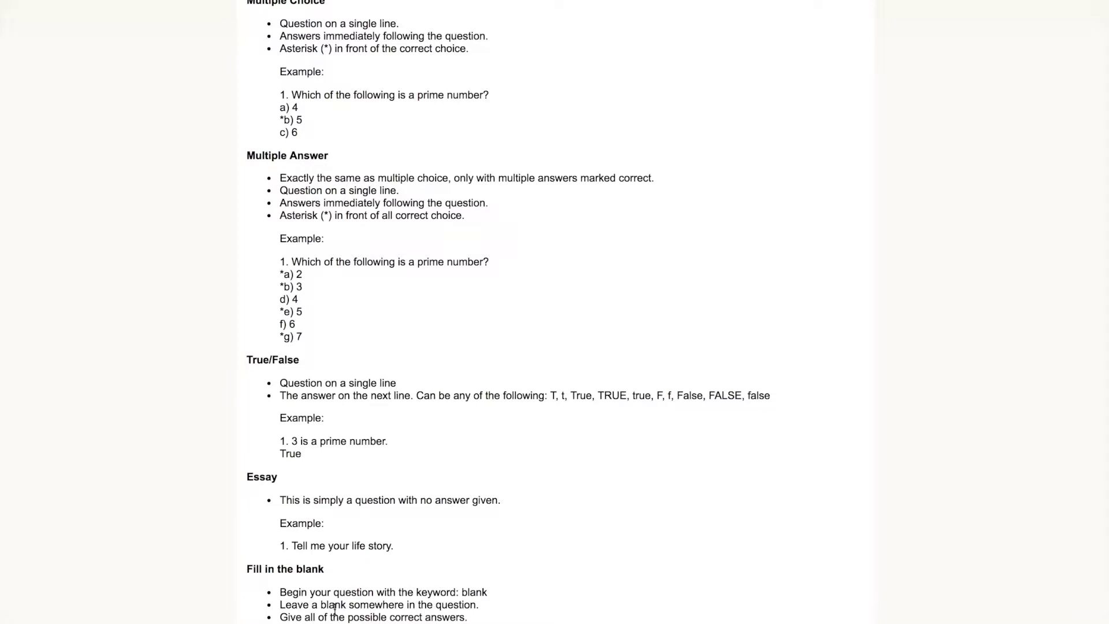
pyautogui.scroll(1, 409, 166)
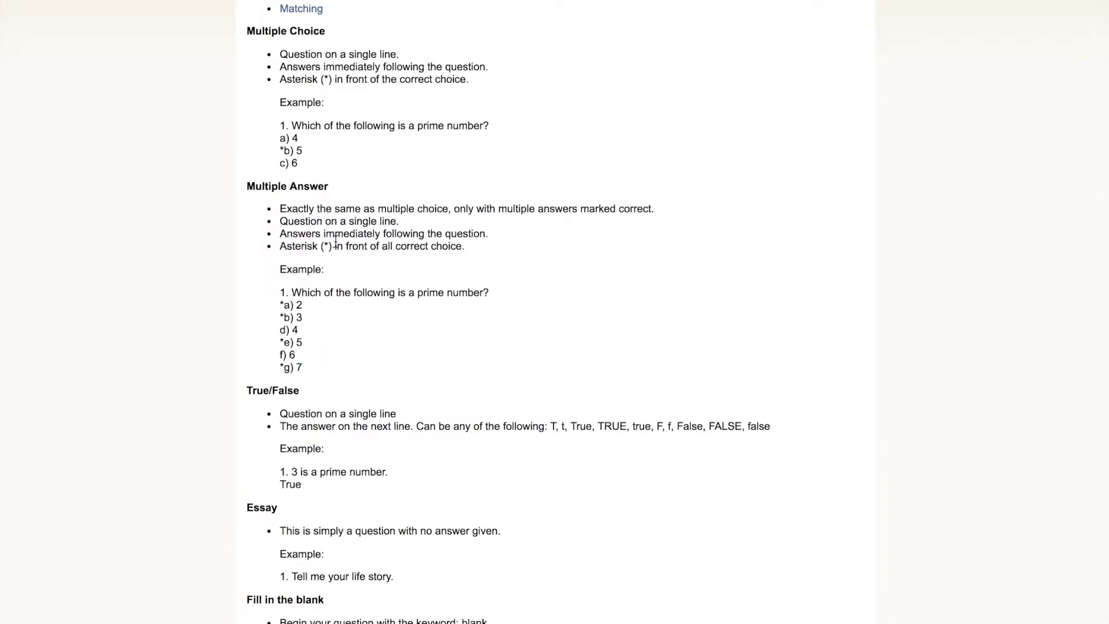
pyautogui.scroll(-4, 335, 240)
pyautogui.scroll(-4, 335, 242)
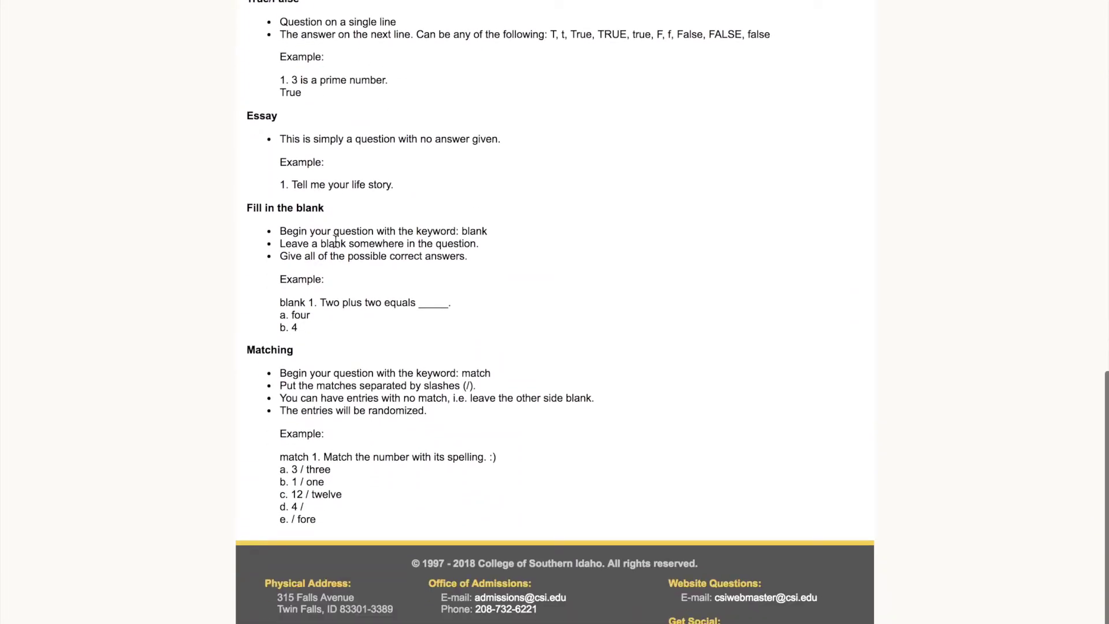
pyautogui.scroll(3, 336, 241)
pyautogui.scroll(3, 336, 241)
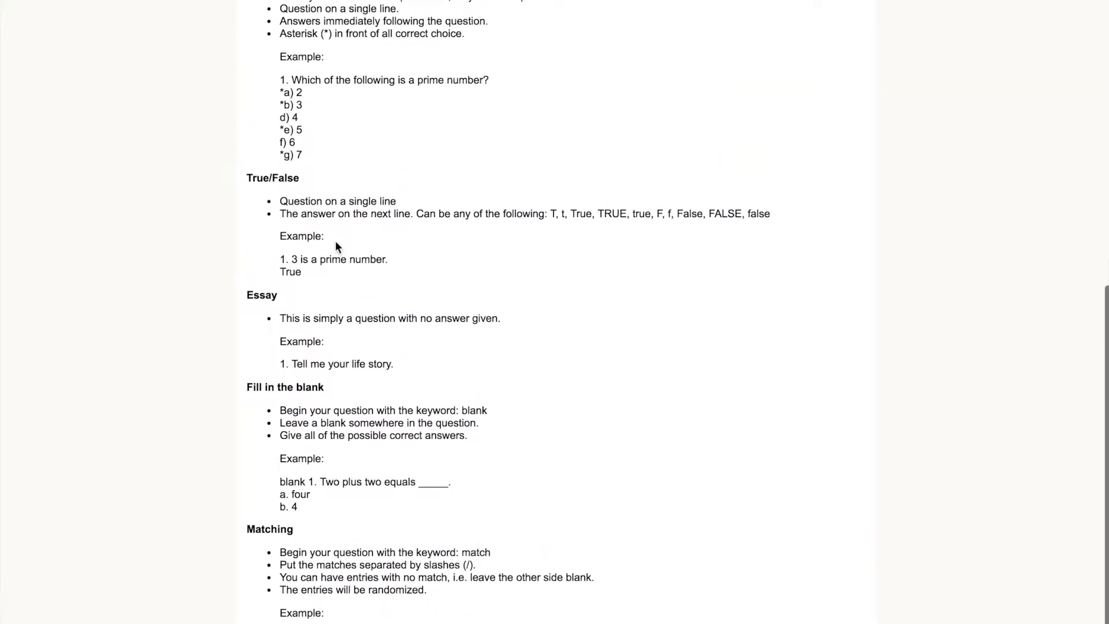
pyautogui.scroll(1, 335, 241)
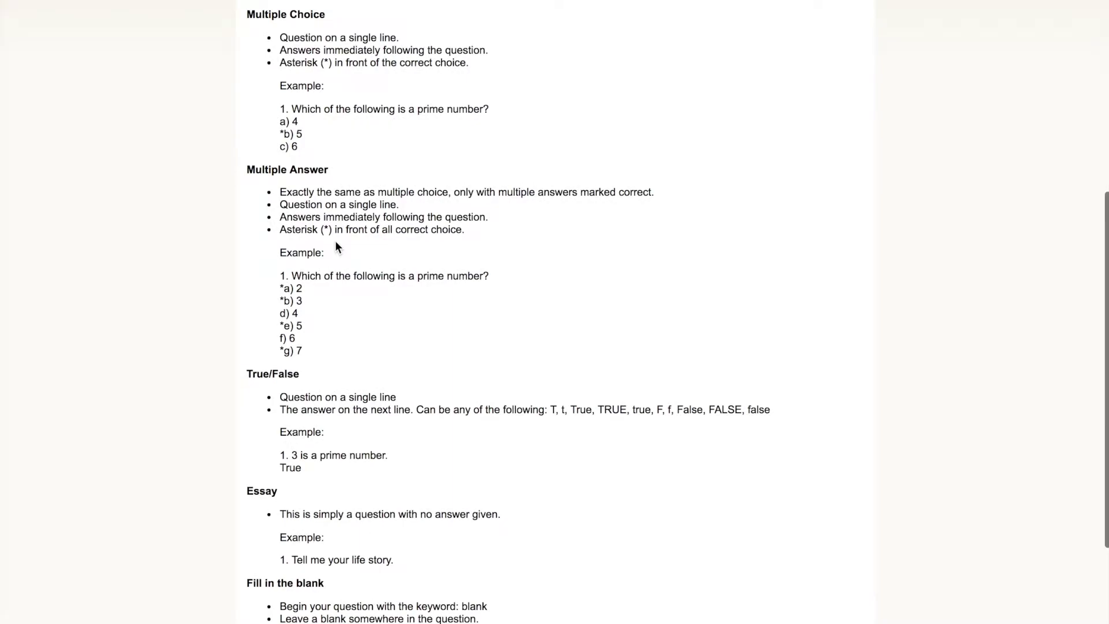
pyautogui.scroll(-1, 335, 242)
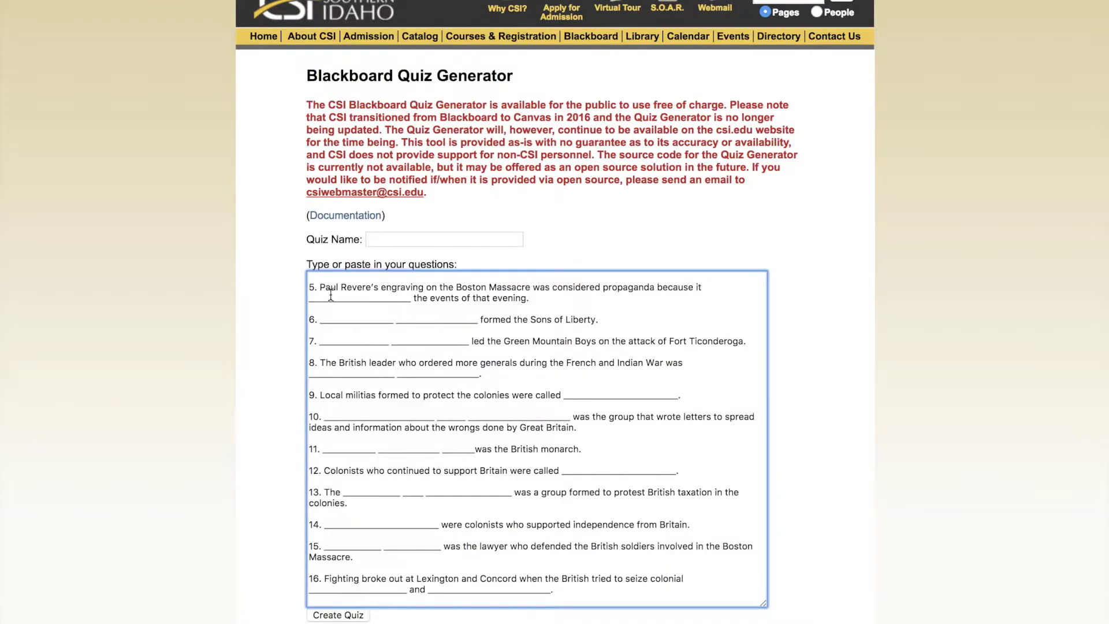
pyautogui.scroll(3, 309, 288)
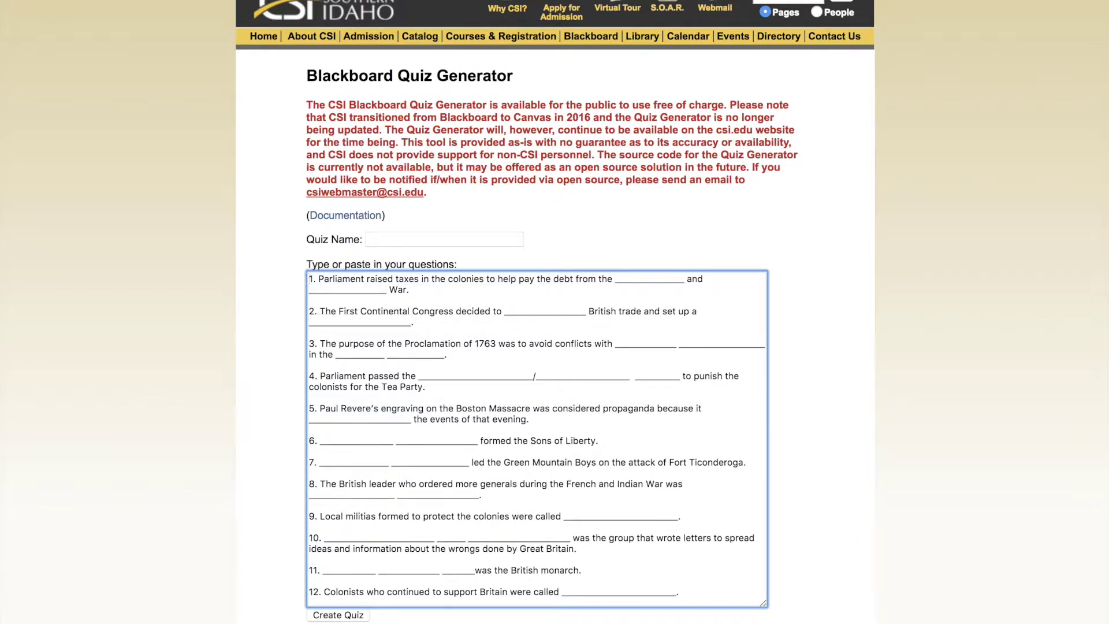
# - Examine the fill-in-the-blank and matching format examples in the documentation, and close it
pyautogui.press('super+Tab')
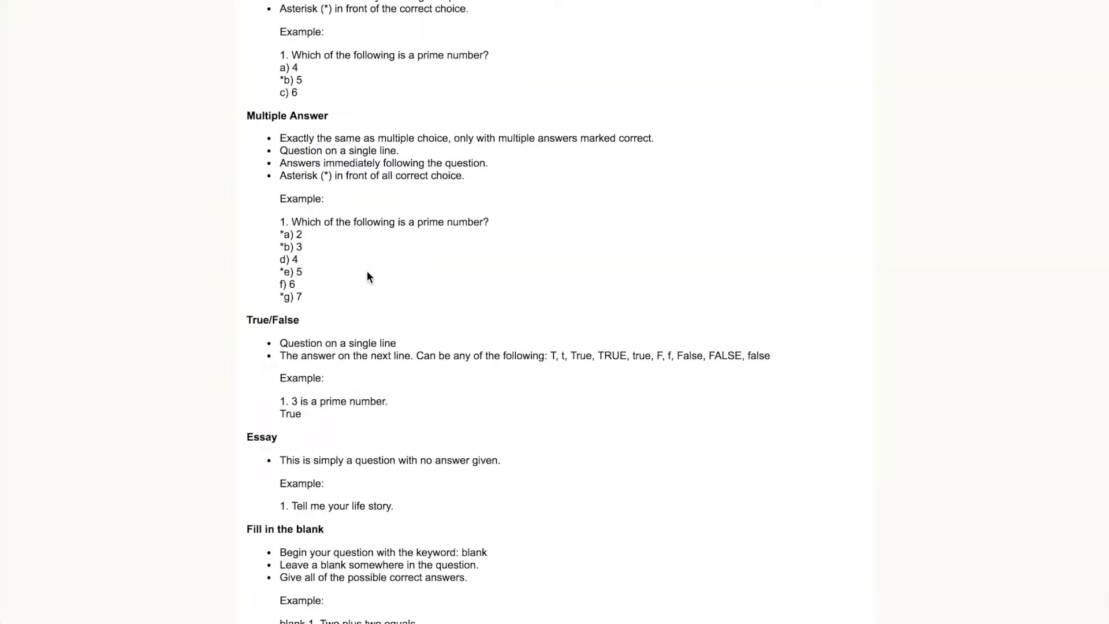
pyautogui.scroll(-3, 404, 393)
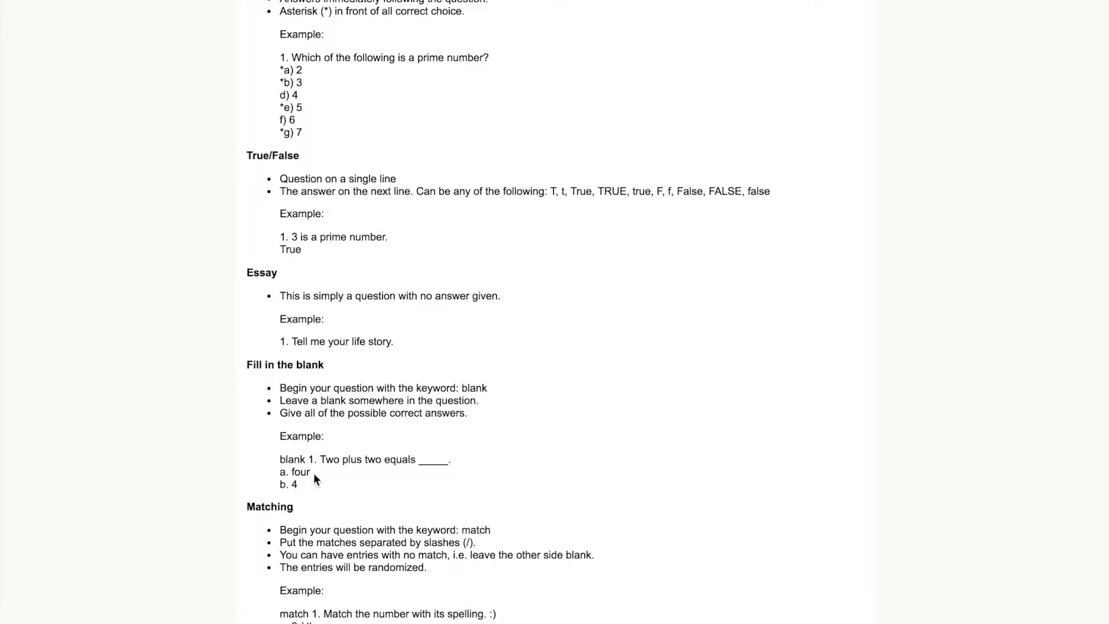
pyautogui.scroll(-3, 323, 465)
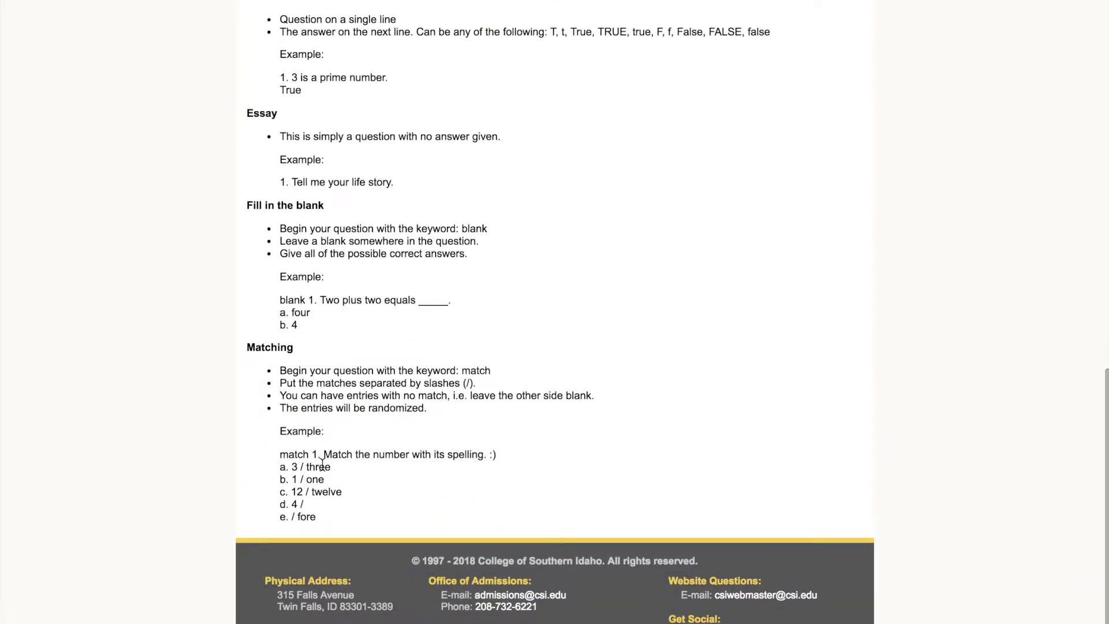
pyautogui.press('super+w')
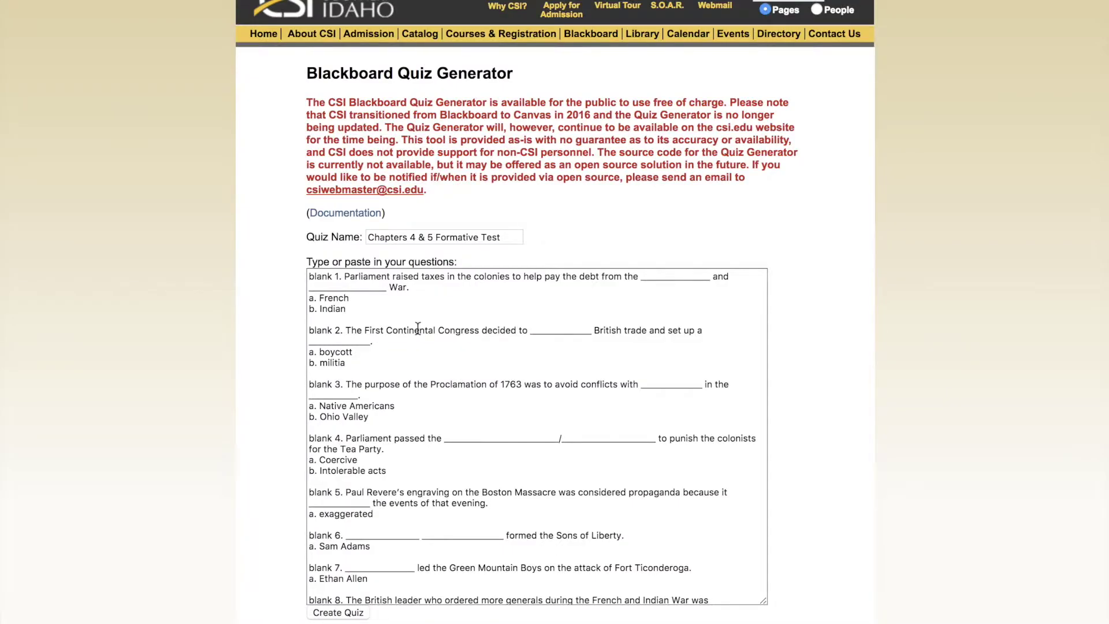
# - Review the formatted fill-in-the-blank questions and create the quiz package for Chapters 4 & 5 Formative Test
pyautogui.scroll(-10, 424, 358)
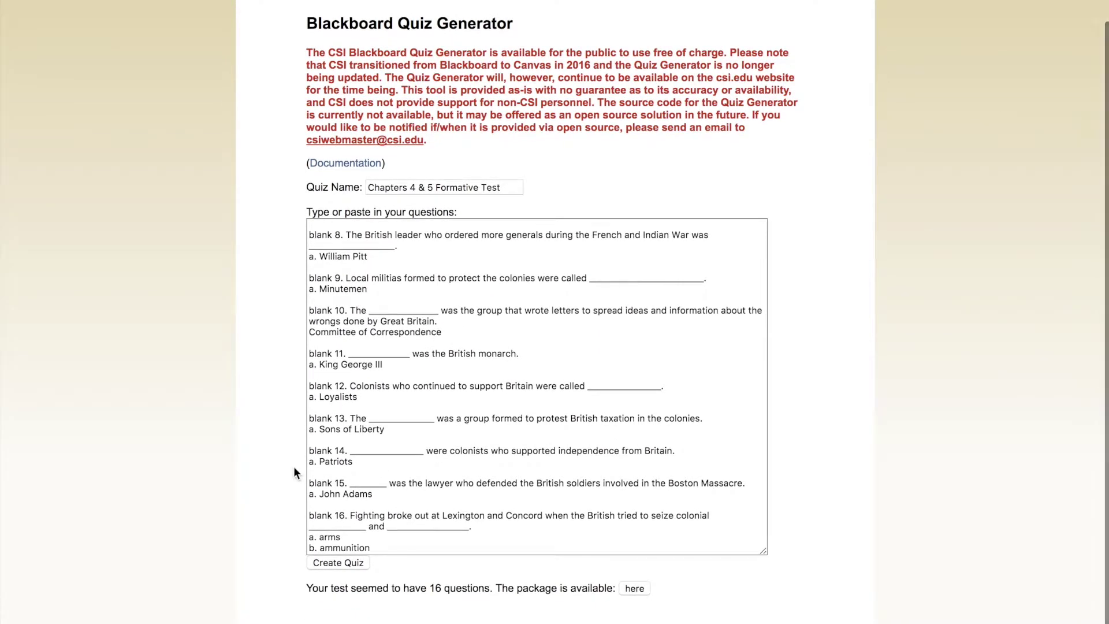
pyautogui.click(339, 563)
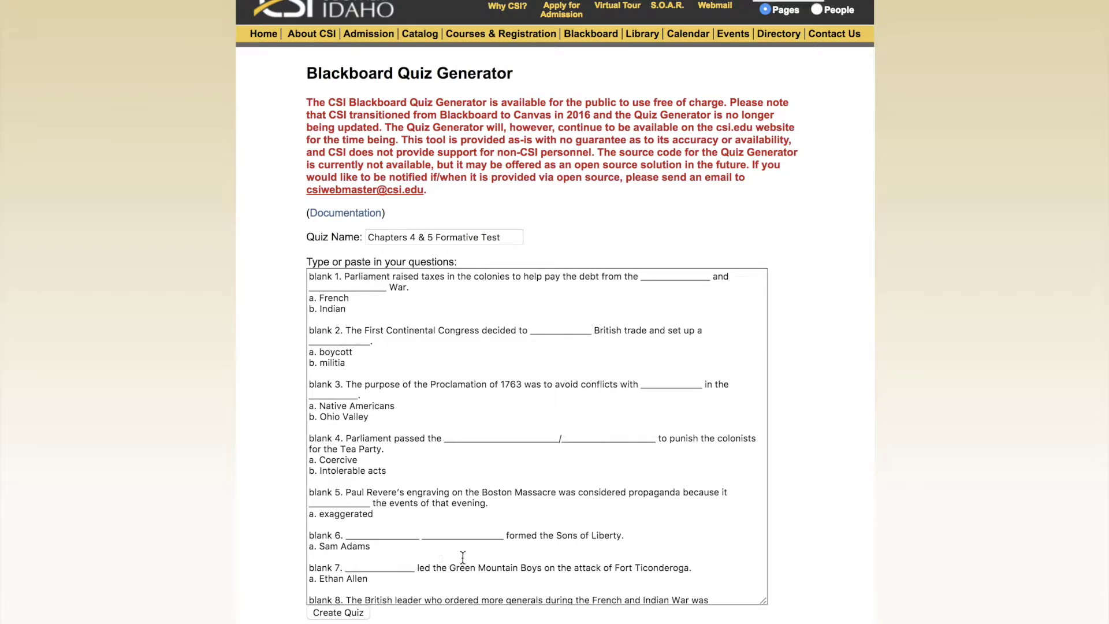
pyautogui.scroll(-3, 456, 560)
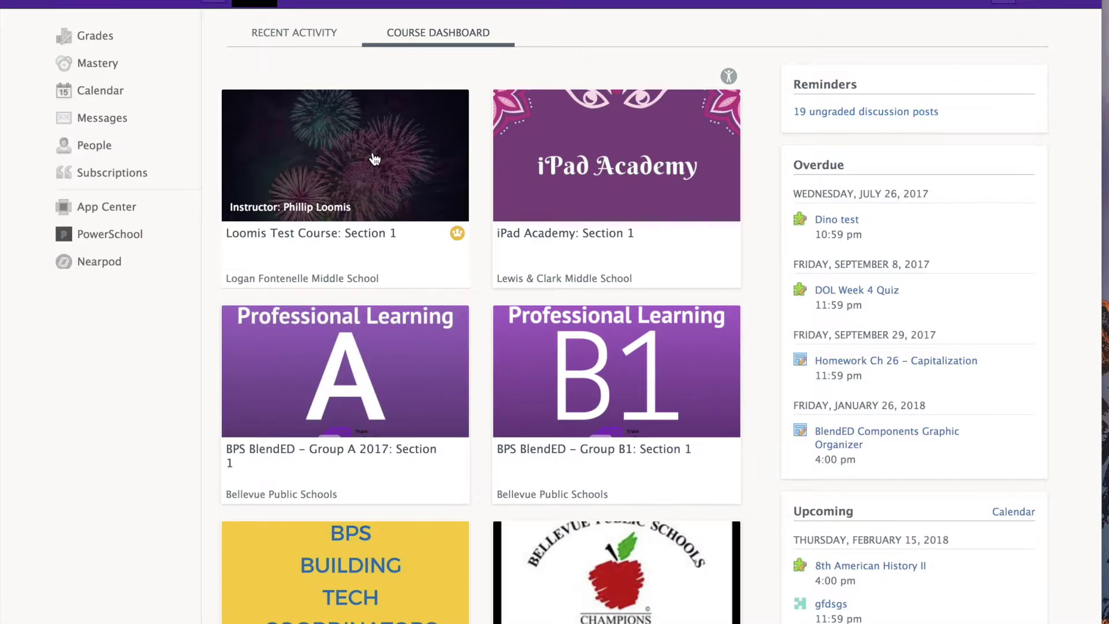
# - Open the test course with the fireworks cover in Schoology and start adding a test/quiz to its materials
pyautogui.scroll(-1, 374, 159)
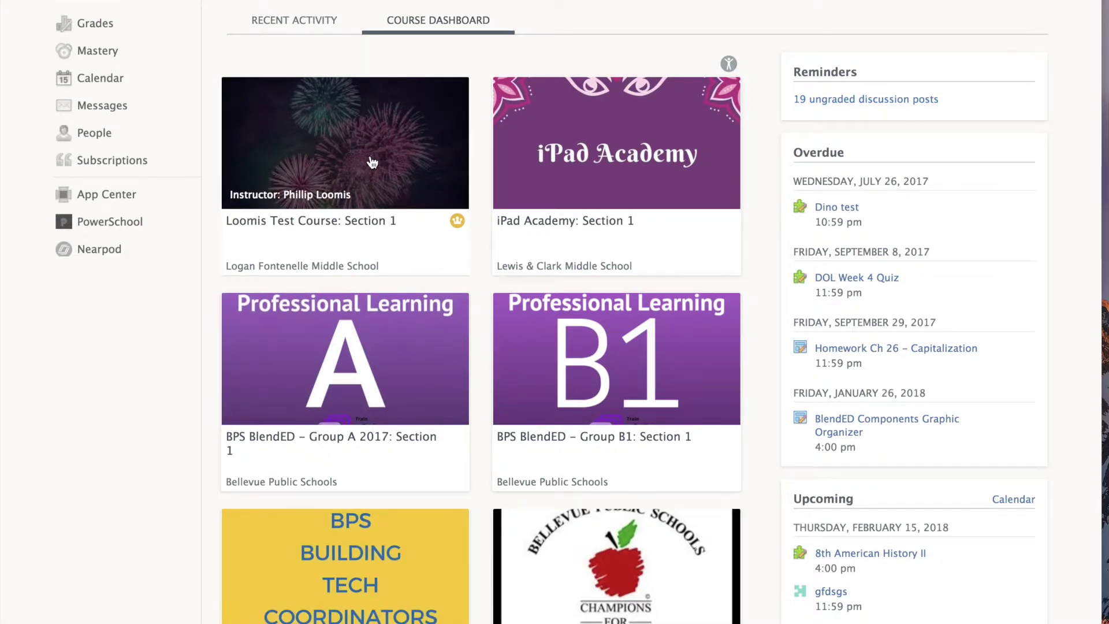
pyautogui.click(367, 173)
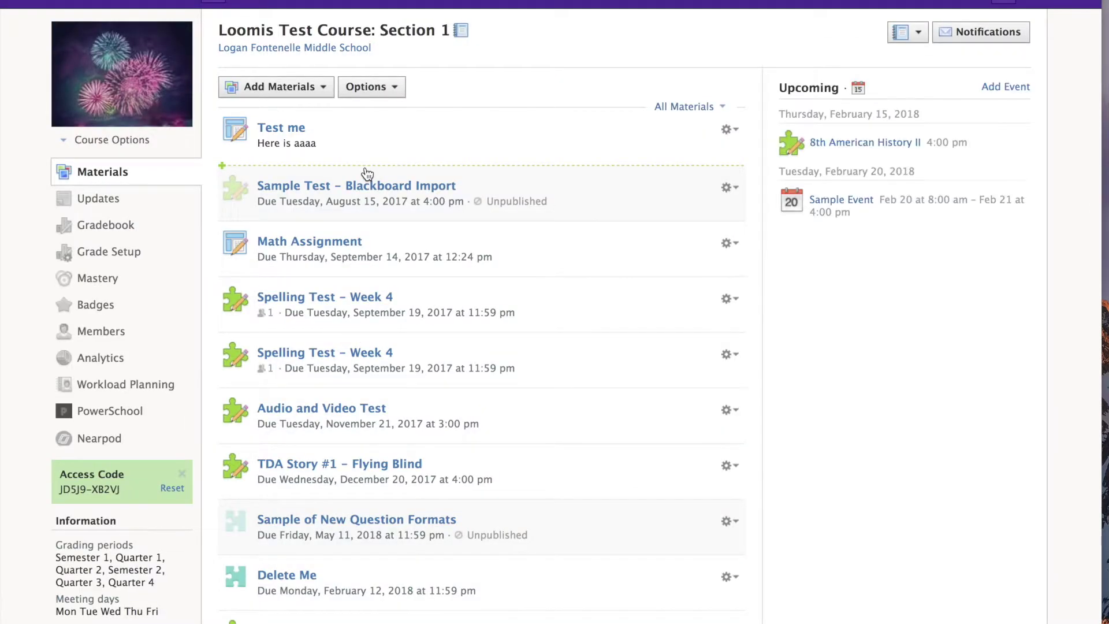
pyautogui.click(311, 93)
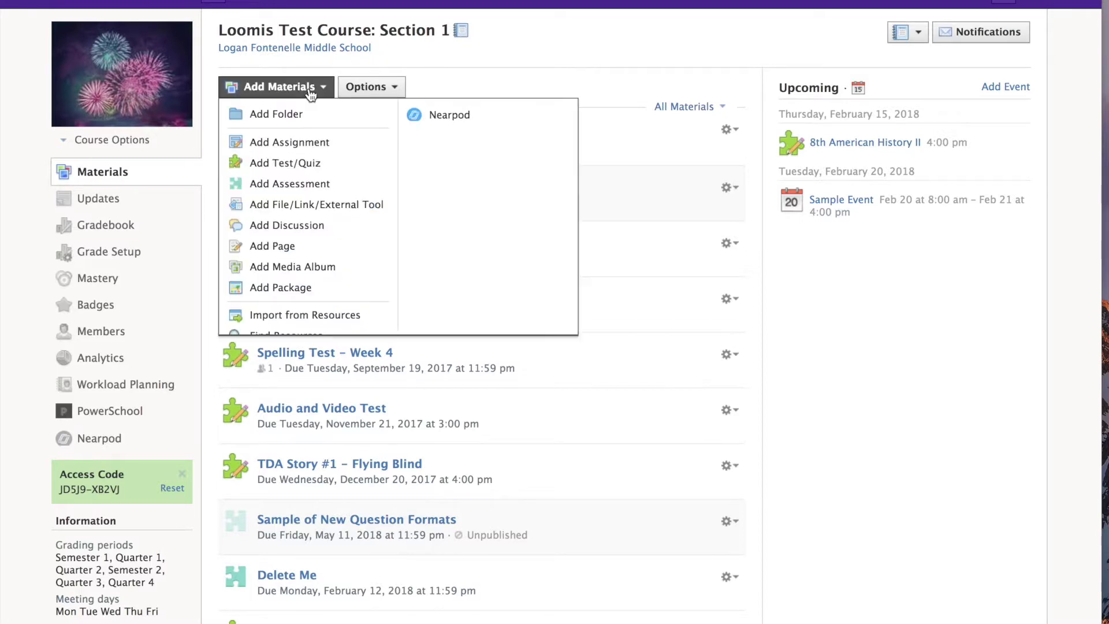
pyautogui.click(285, 164)
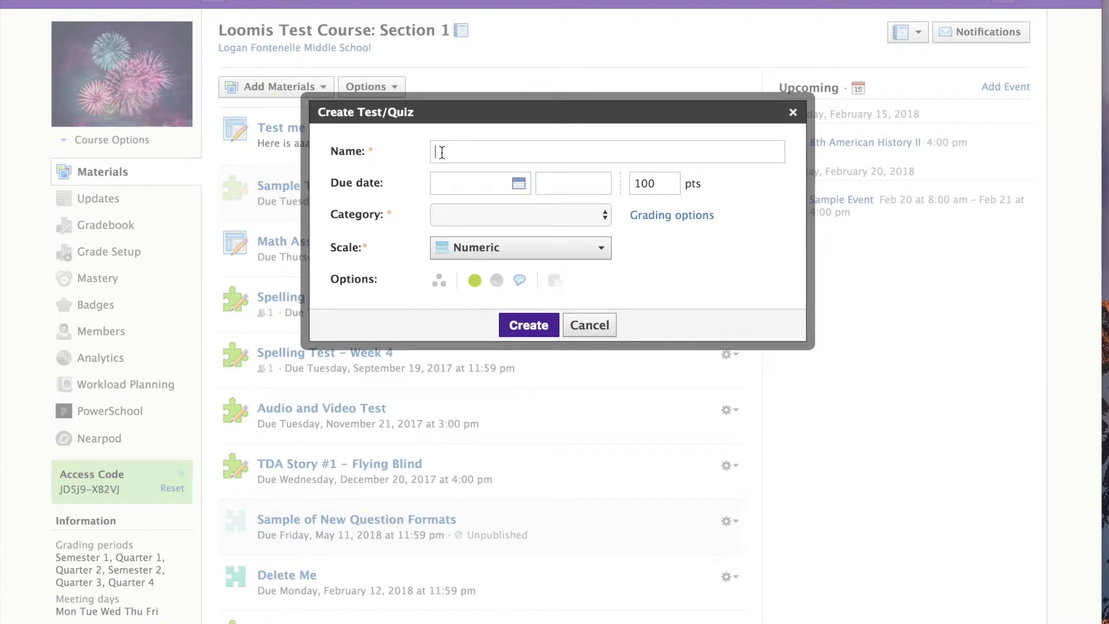
# - Name the new test/quiz "American History Sample Test"
pyautogui.write('American')
pyautogui.write(' History')
pyautogui.write(' RTe')
pyautogui.press('BackSpace')
pyautogui.press('BackSpace')
pyautogui.press('BackSpace')
pyautogui.write('Te')
pyautogui.press('BackSpace')
pyautogui.press('BackSpace')
pyautogui.write('Sam')
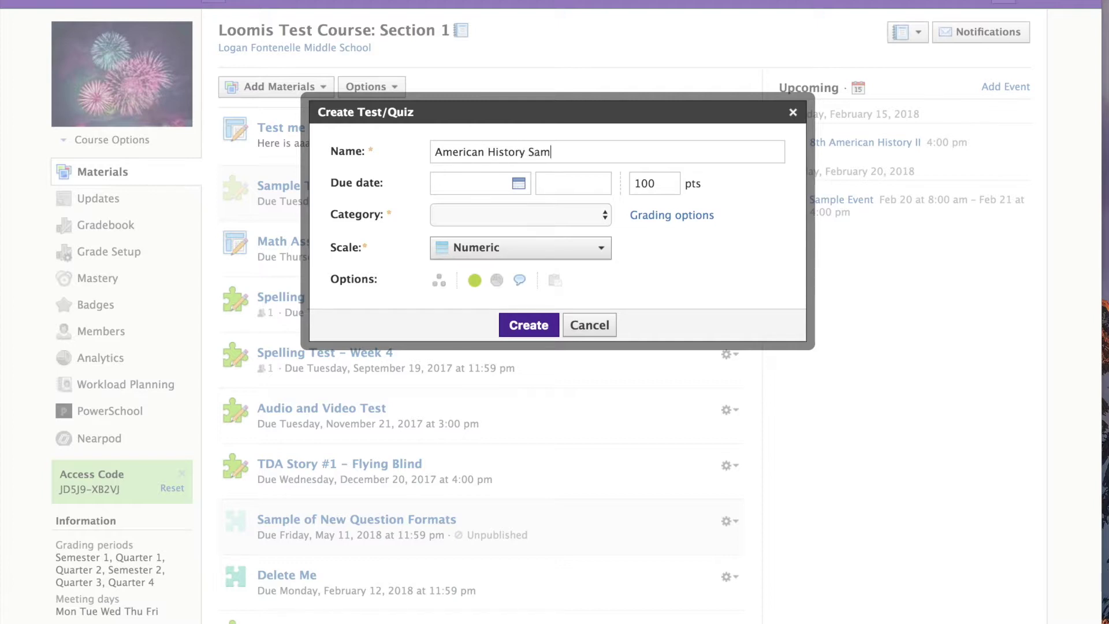
pyautogui.write('ple Test')
pyautogui.press('Tab')
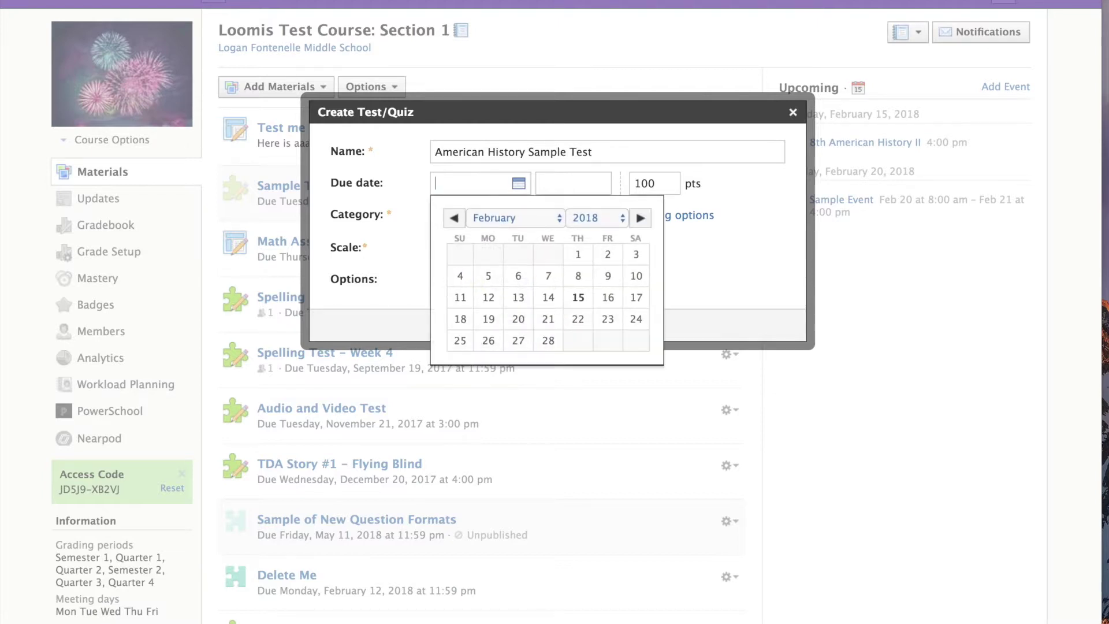
# - Set the due date to 2/16/18 and the category to Formative, and create the test
pyautogui.click(609, 298)
pyautogui.click(538, 204)
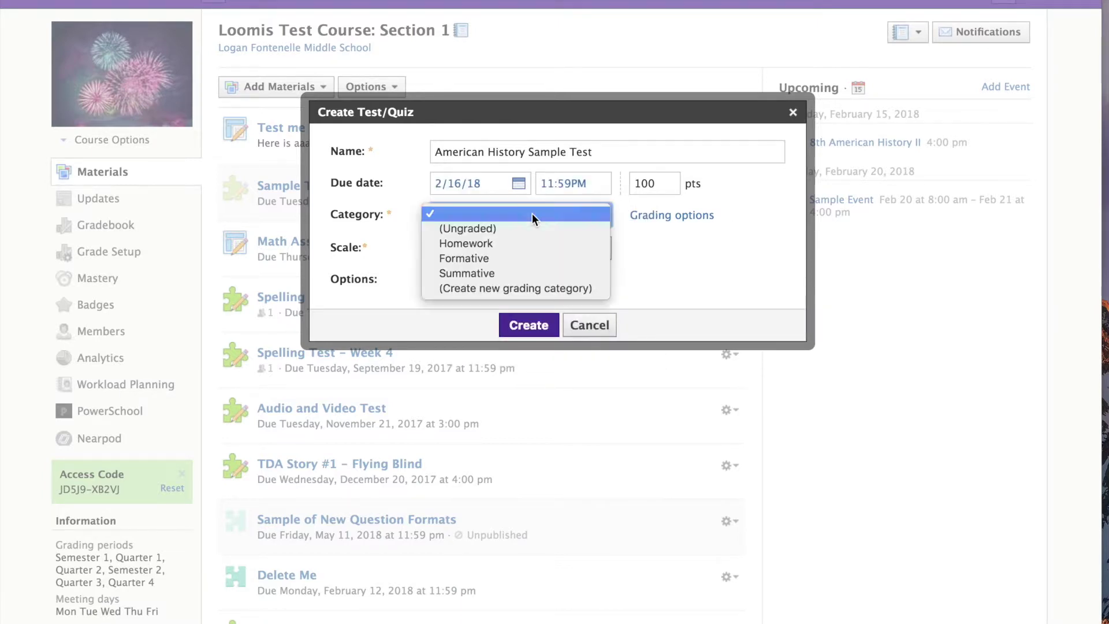
pyautogui.click(492, 258)
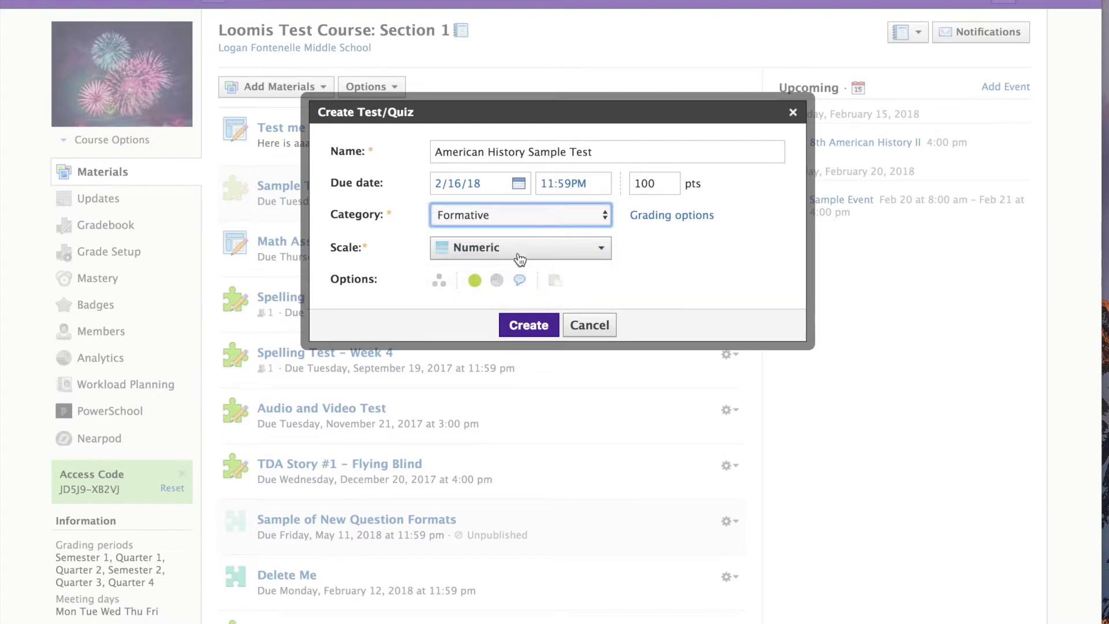
pyautogui.click(529, 325)
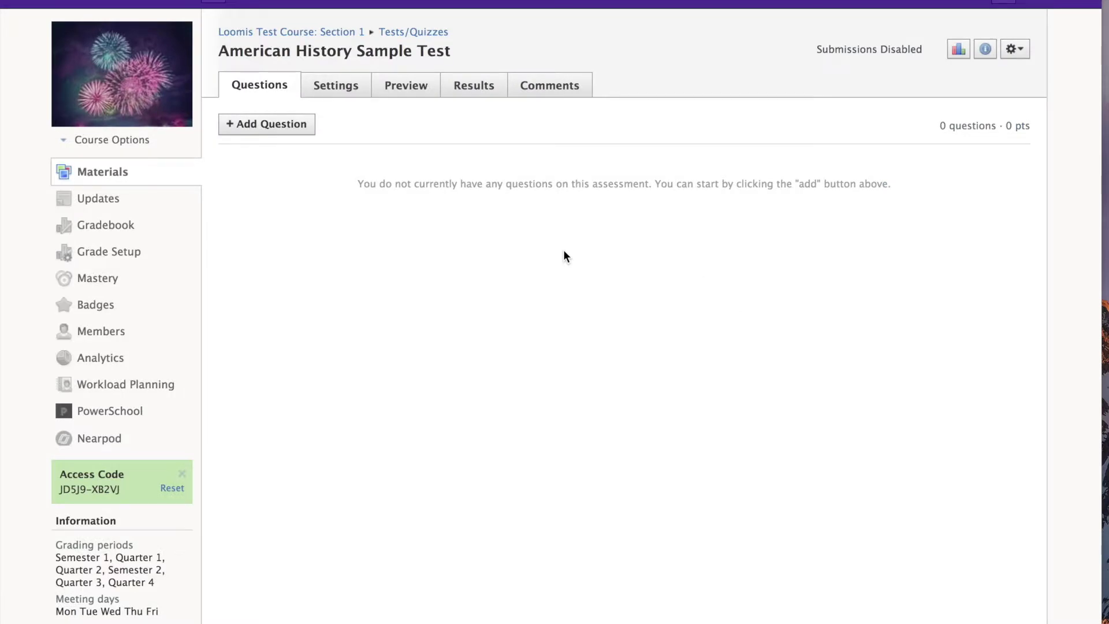
# - Start importing questions into the American History Sample Test with Blackboard 7.1 – 9.0 as the source format
pyautogui.click(260, 132)
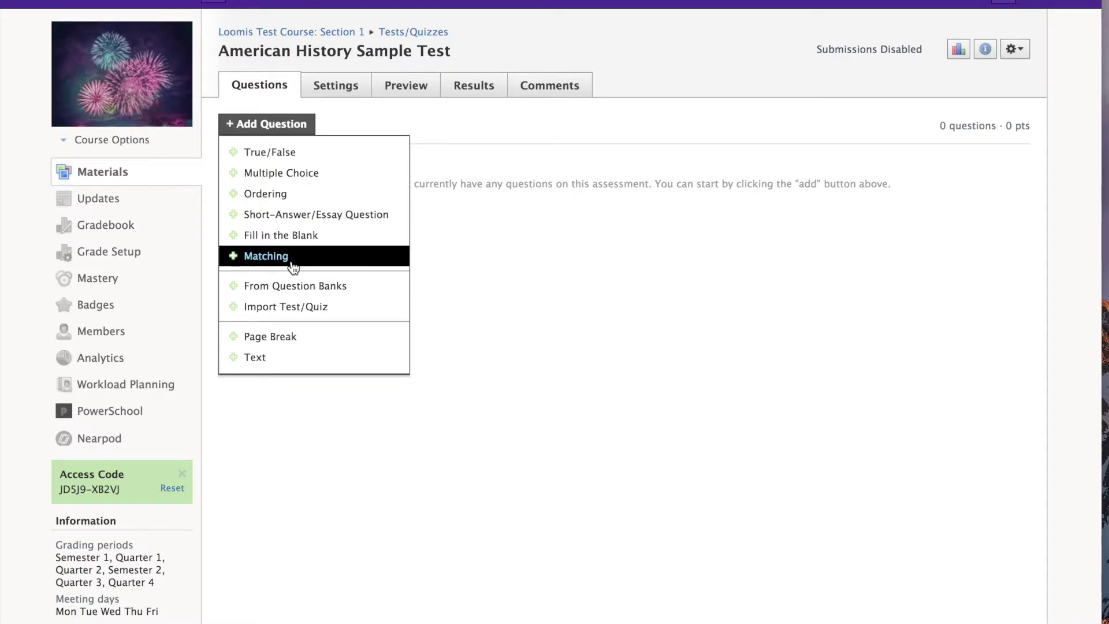
pyautogui.click(272, 309)
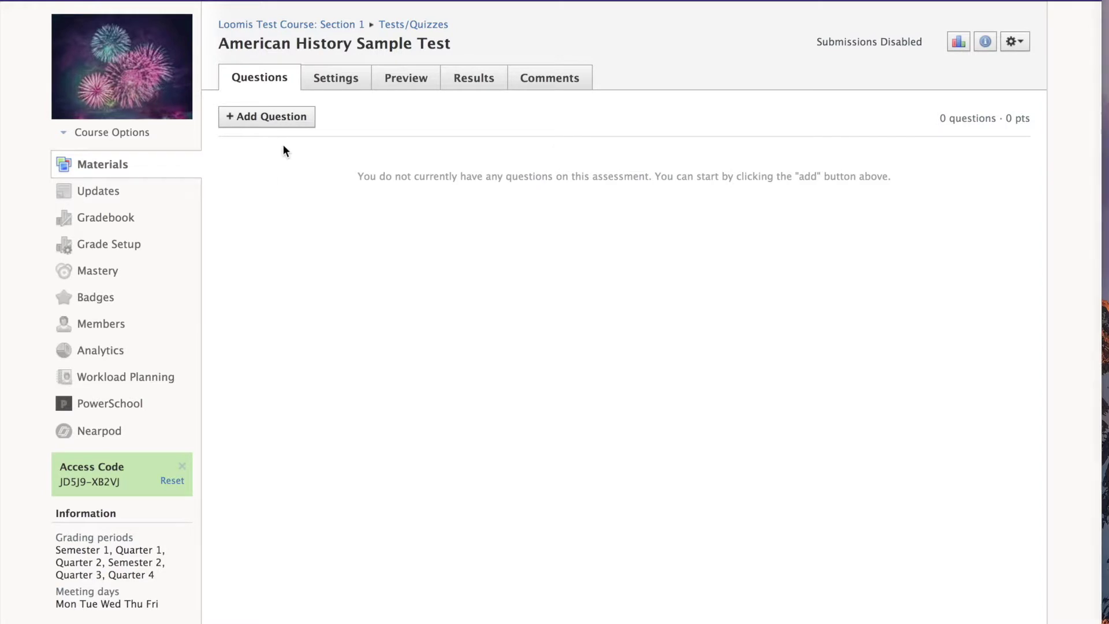
pyautogui.click(286, 121)
pyautogui.click(270, 302)
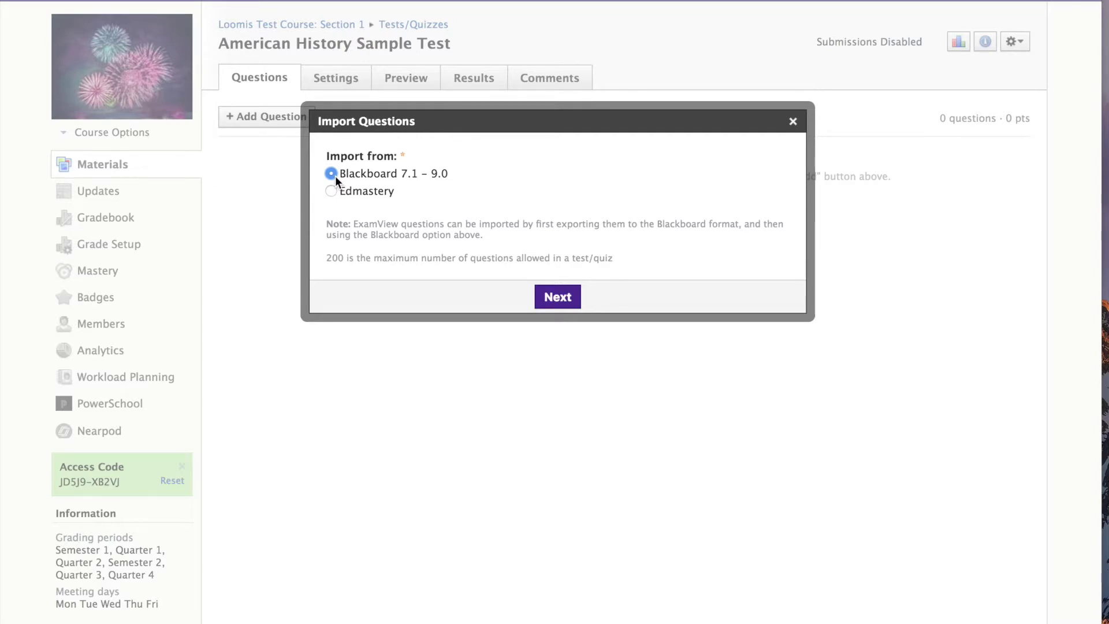
pyautogui.click(537, 301)
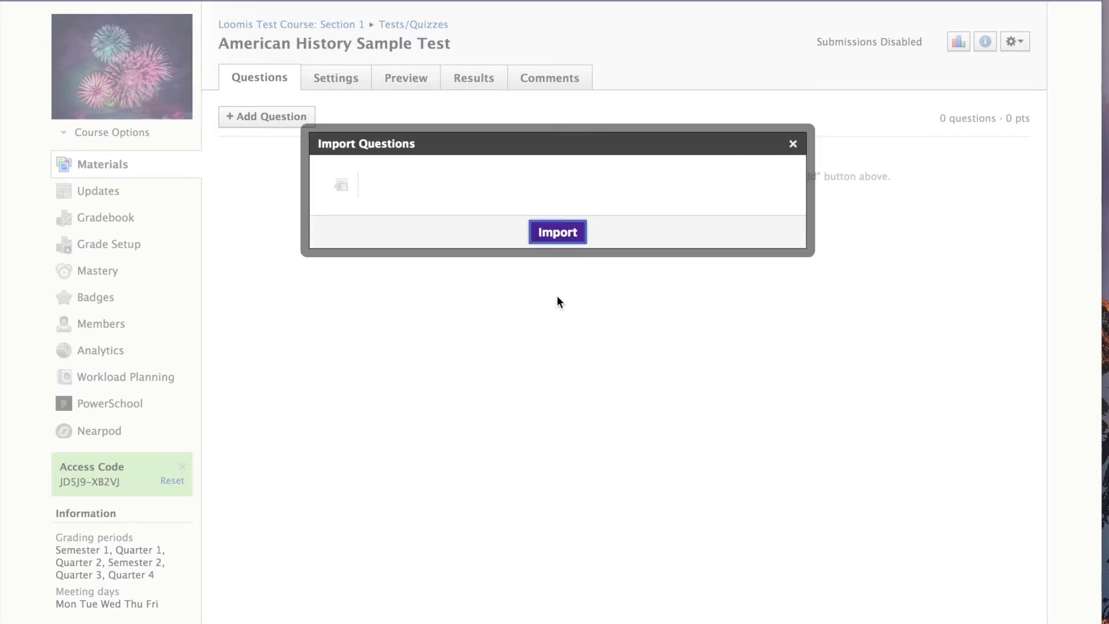
# - Upload bbquiz (3).zip from Downloads, import its questions into the test and dismiss the import notice
pyautogui.click(341, 187)
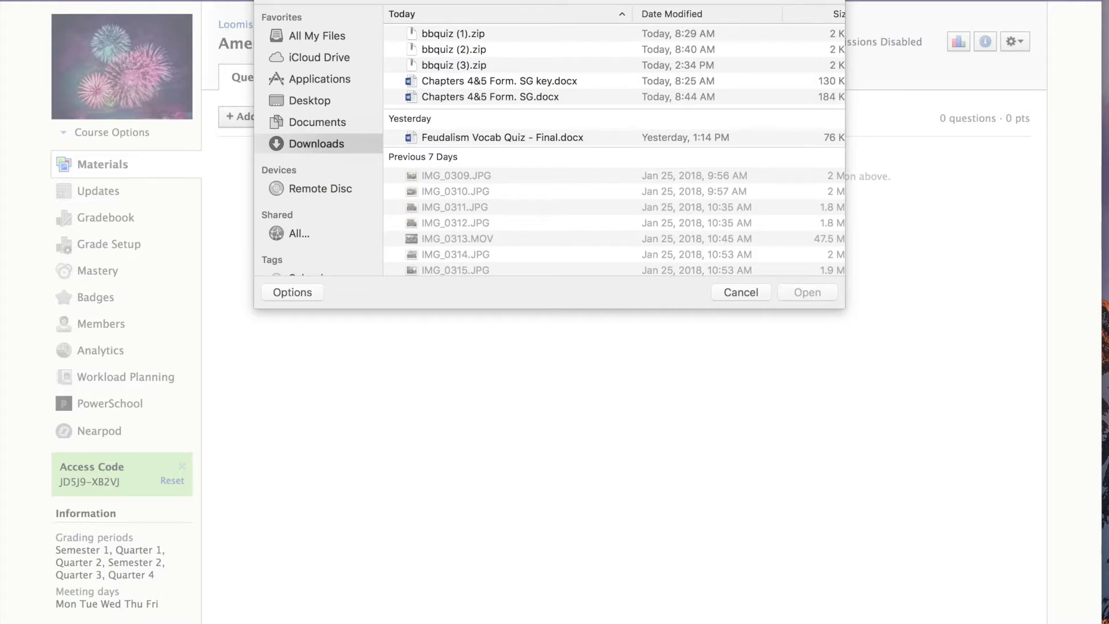
pyautogui.click(429, 67)
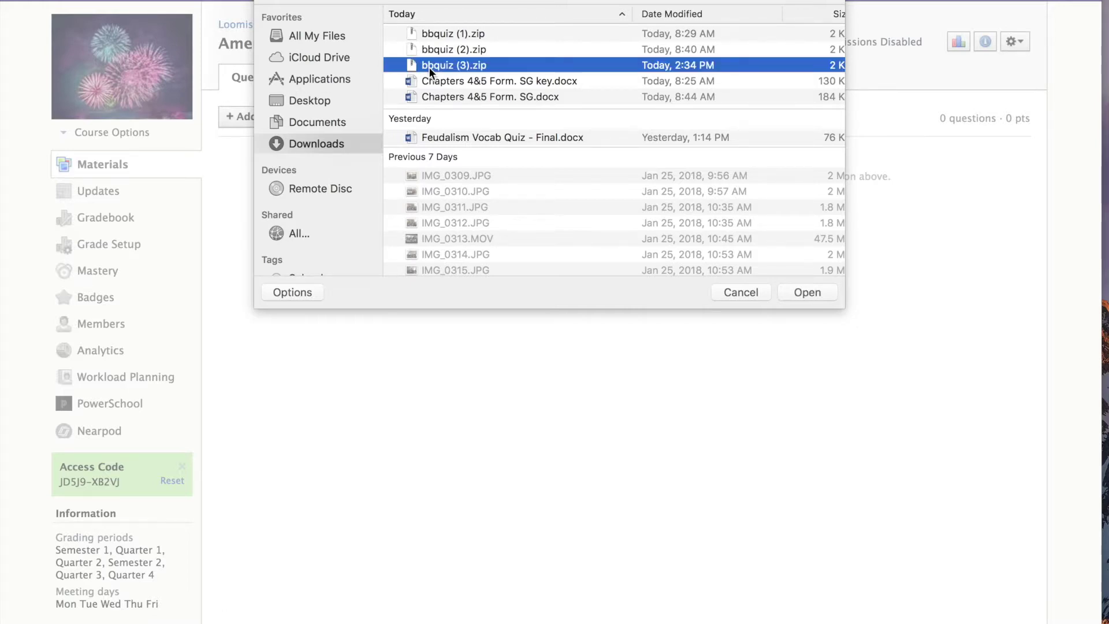
pyautogui.click(806, 295)
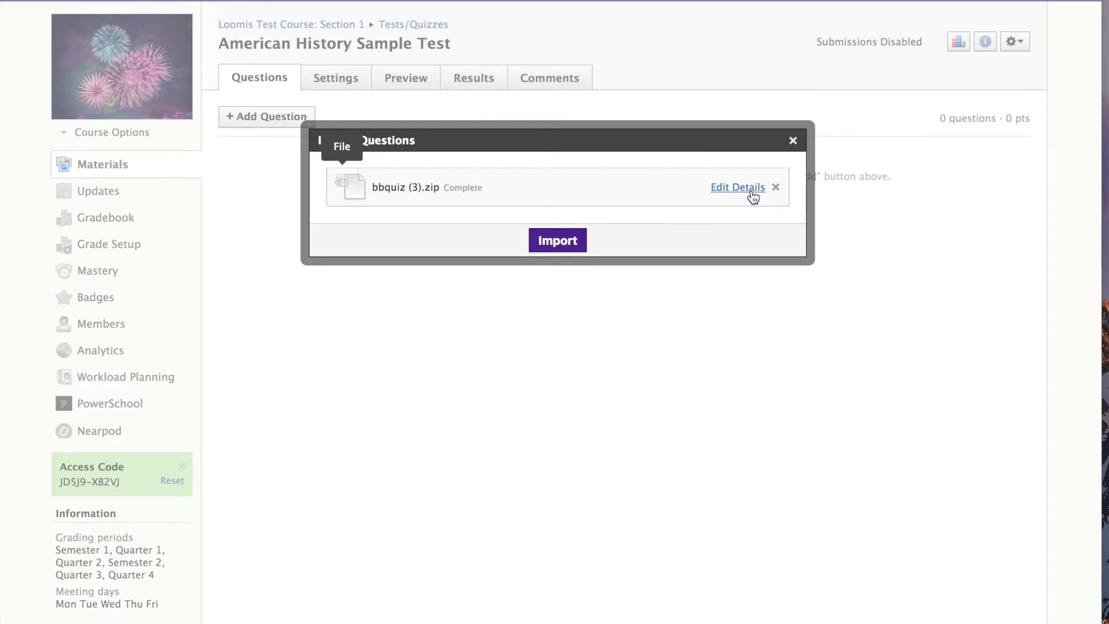
pyautogui.click(559, 240)
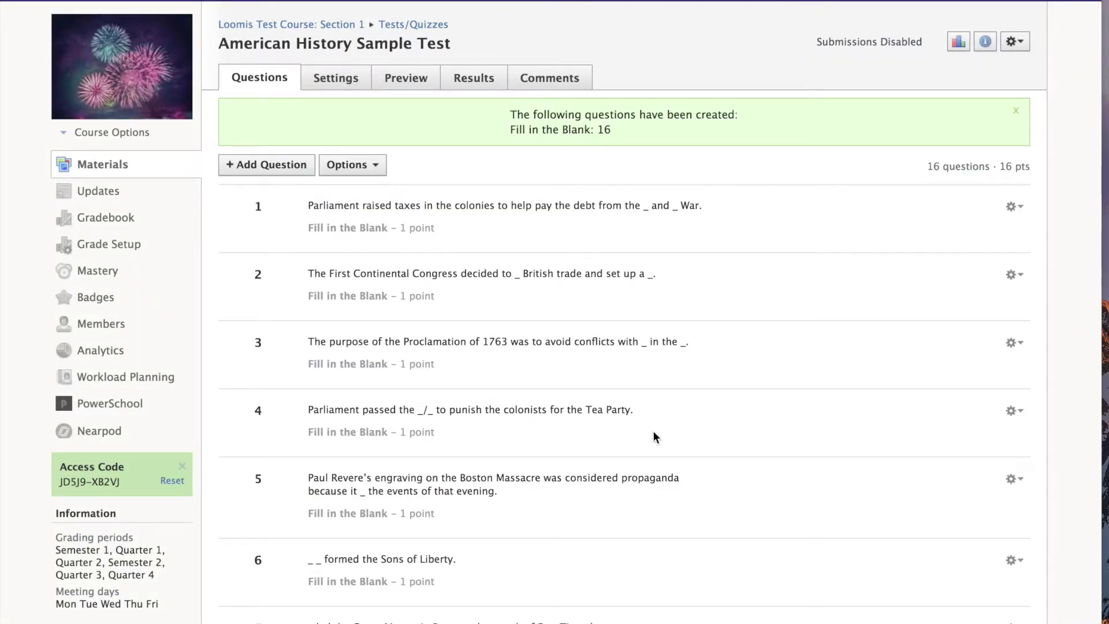
pyautogui.scroll(-13, 640, 426)
pyautogui.scroll(13, 640, 426)
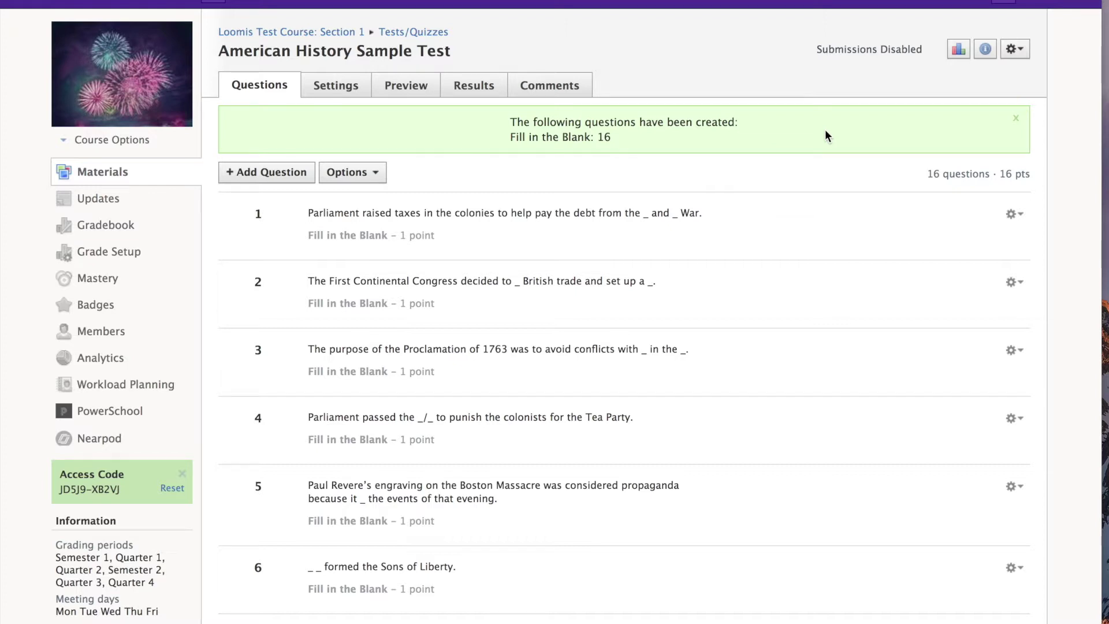
pyautogui.click(1016, 119)
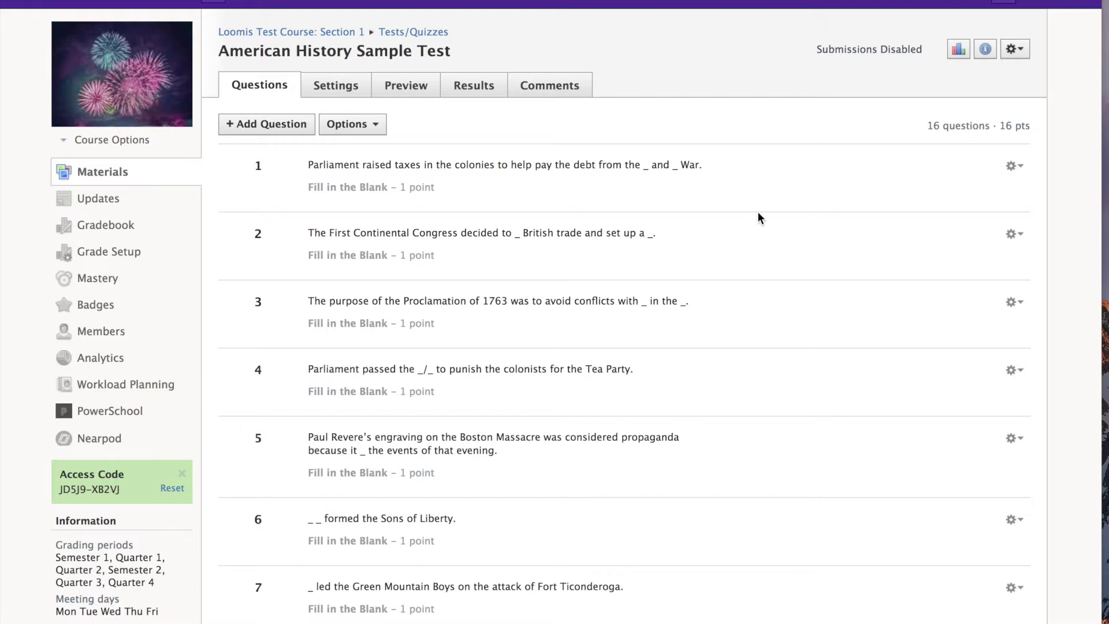
# - Edit question 1 about Parliament raising taxes to allow partial credit and be worth 2 points, and save it
pyautogui.click(1015, 166)
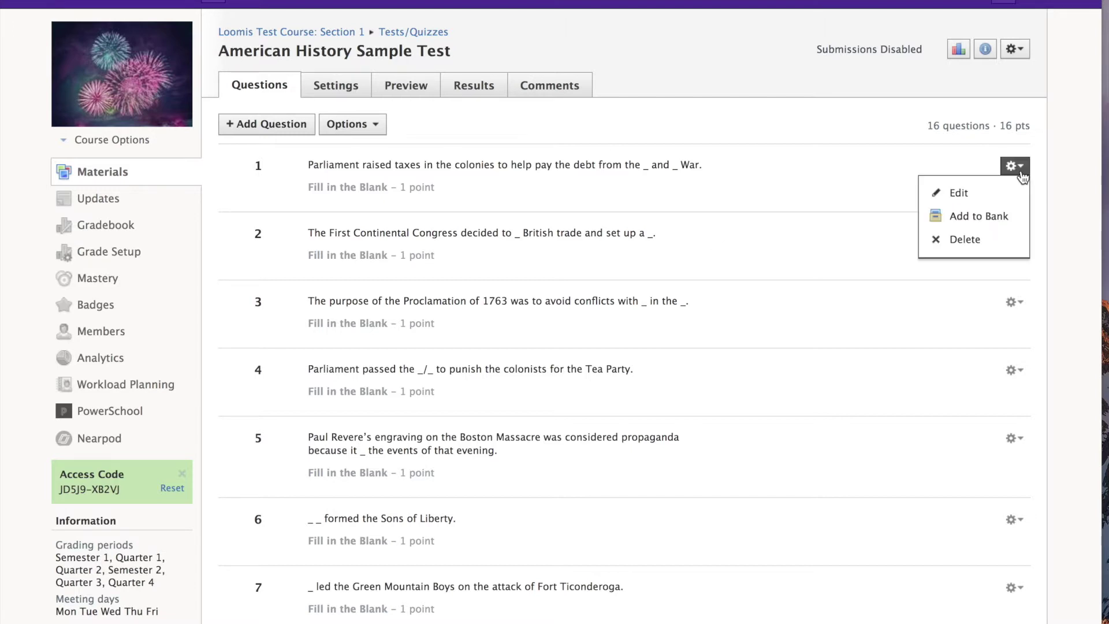
pyautogui.click(948, 195)
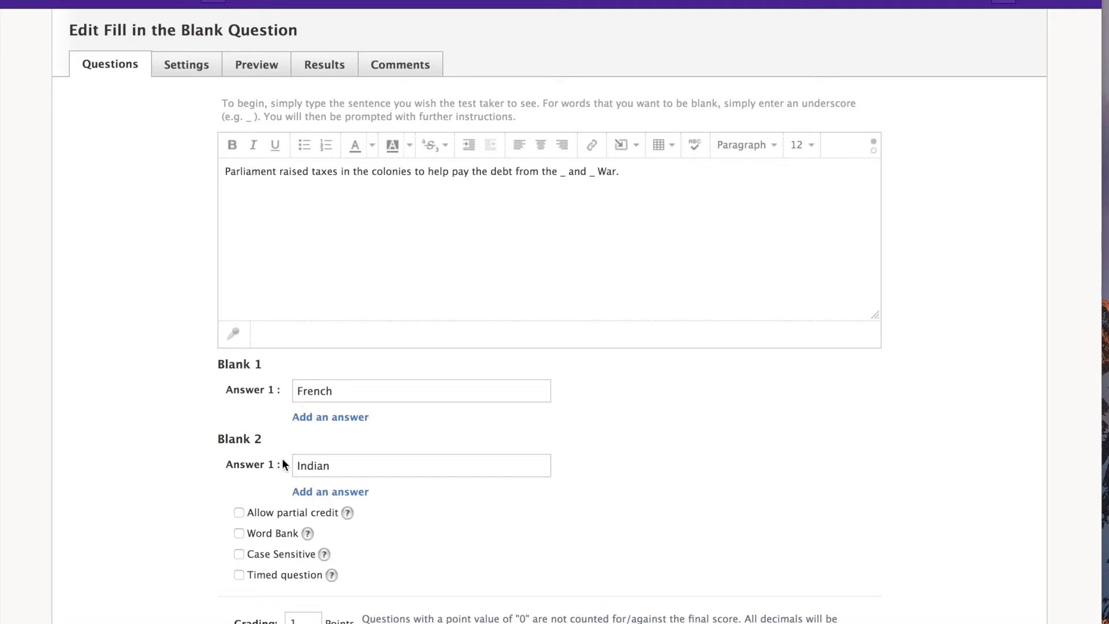
pyautogui.scroll(-3, 470, 460)
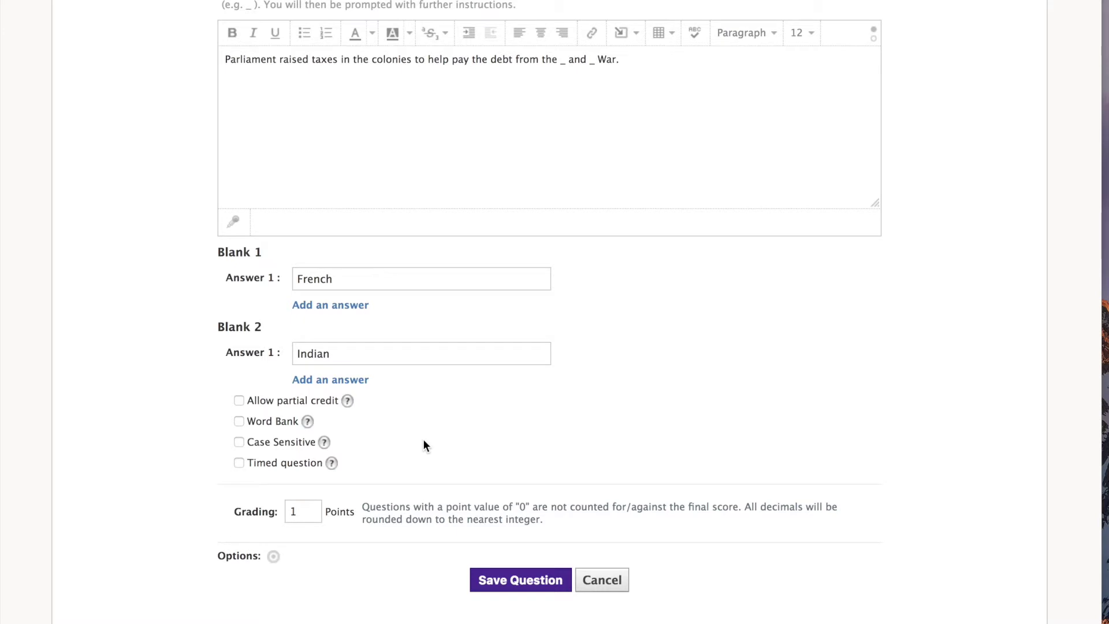
pyautogui.click(240, 400)
pyautogui.doubleClick(304, 512)
pyautogui.write('2')
pyautogui.click(509, 471)
pyautogui.click(477, 587)
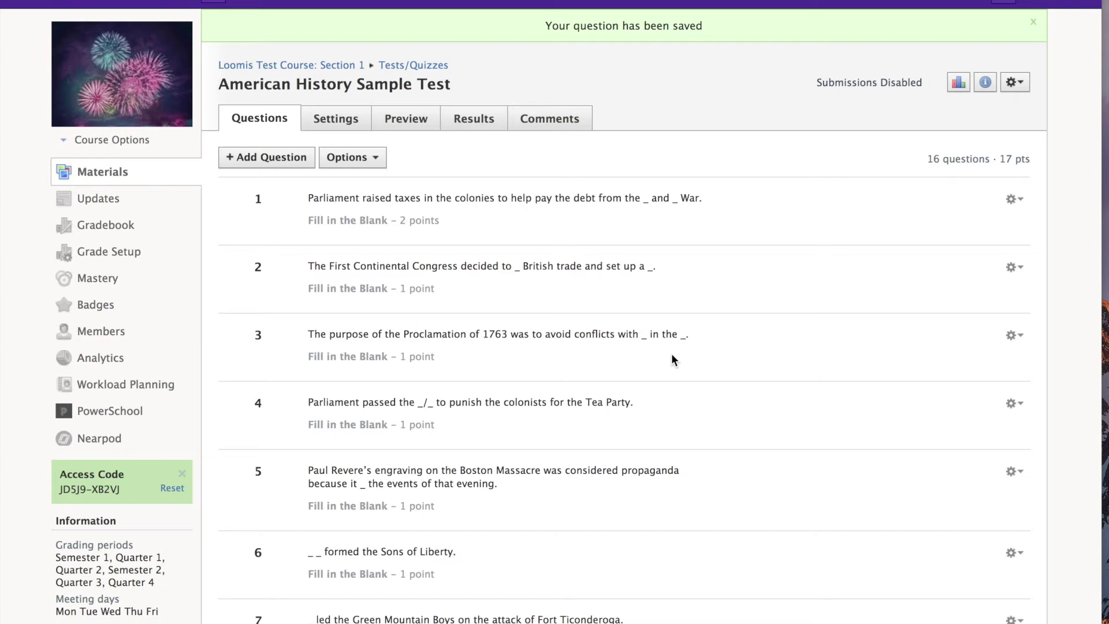
# - Edit question 3 about the Proclamation of 1763 to allow partial credit and be worth 2 points, and save it
pyautogui.click(1014, 335)
pyautogui.click(993, 358)
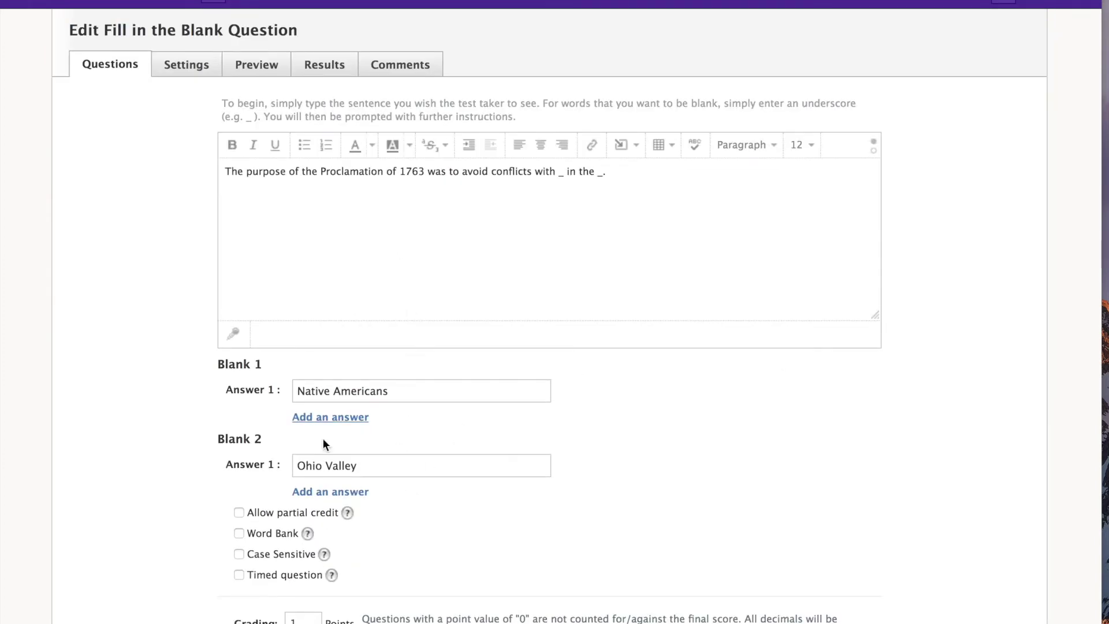
pyautogui.click(239, 512)
pyautogui.click(296, 619)
pyautogui.write('2')
pyautogui.scroll(-5, 479, 561)
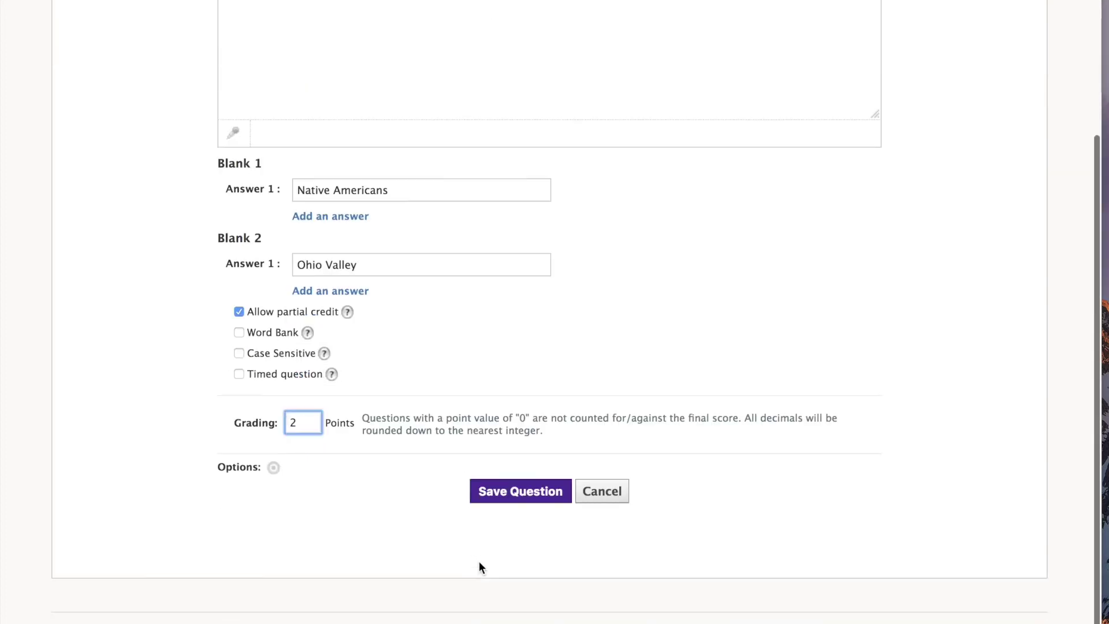
pyautogui.click(495, 511)
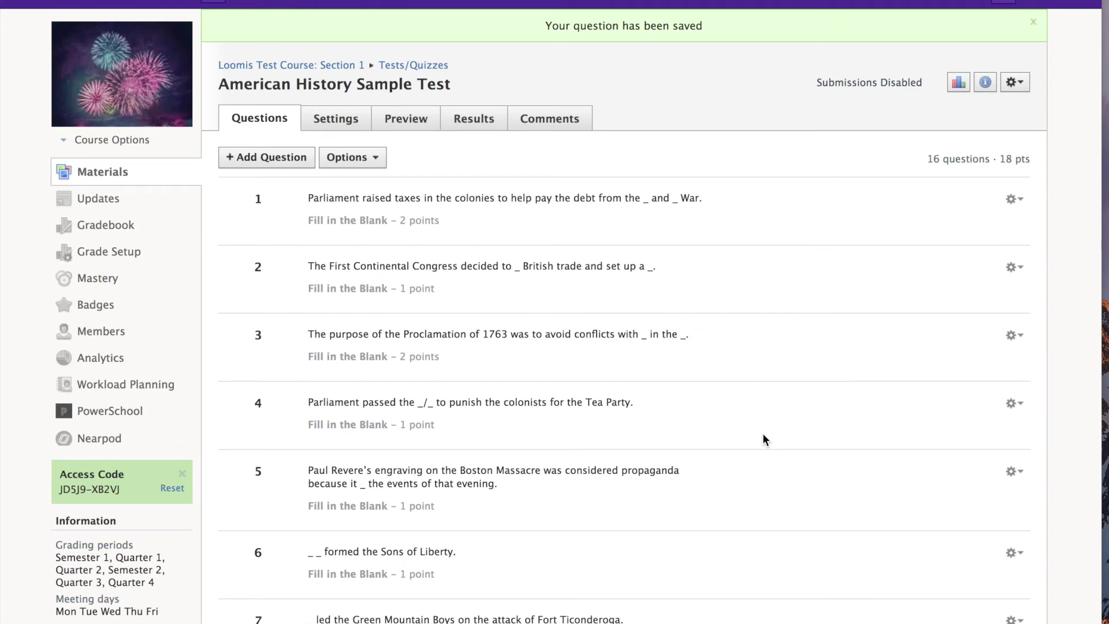
pyautogui.scroll(-10, 771, 456)
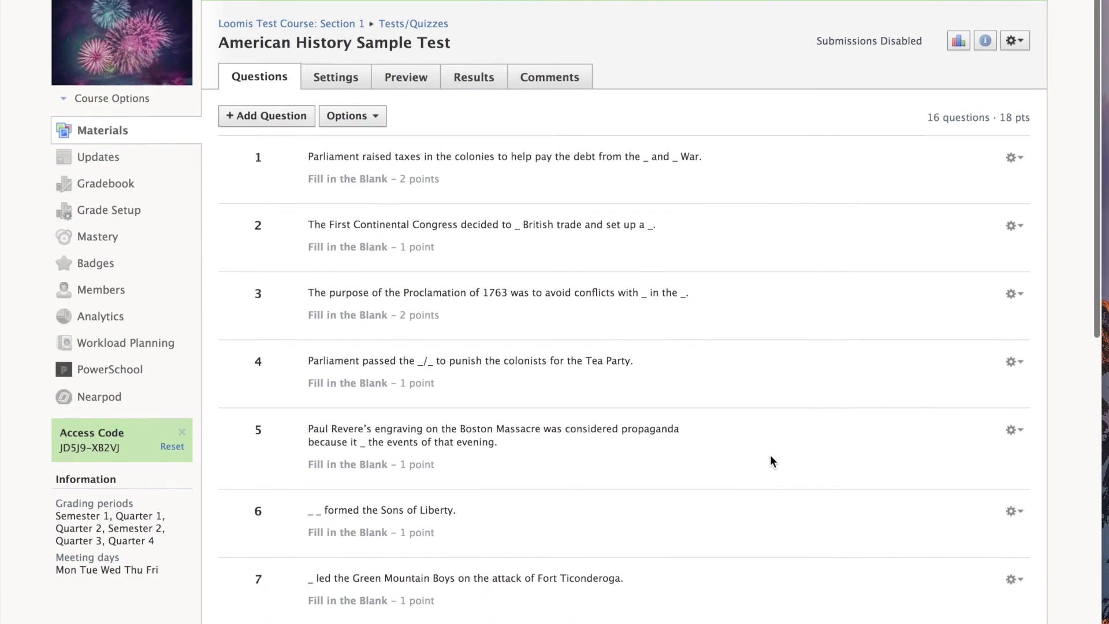
pyautogui.scroll(-3, 770, 461)
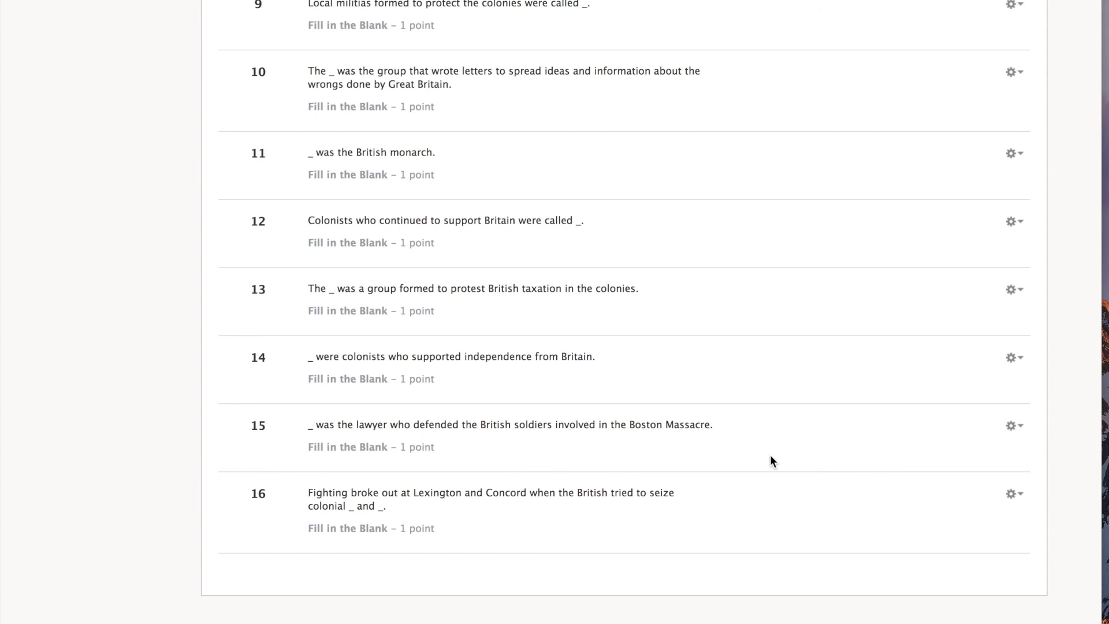
pyautogui.scroll(20, 584, 400)
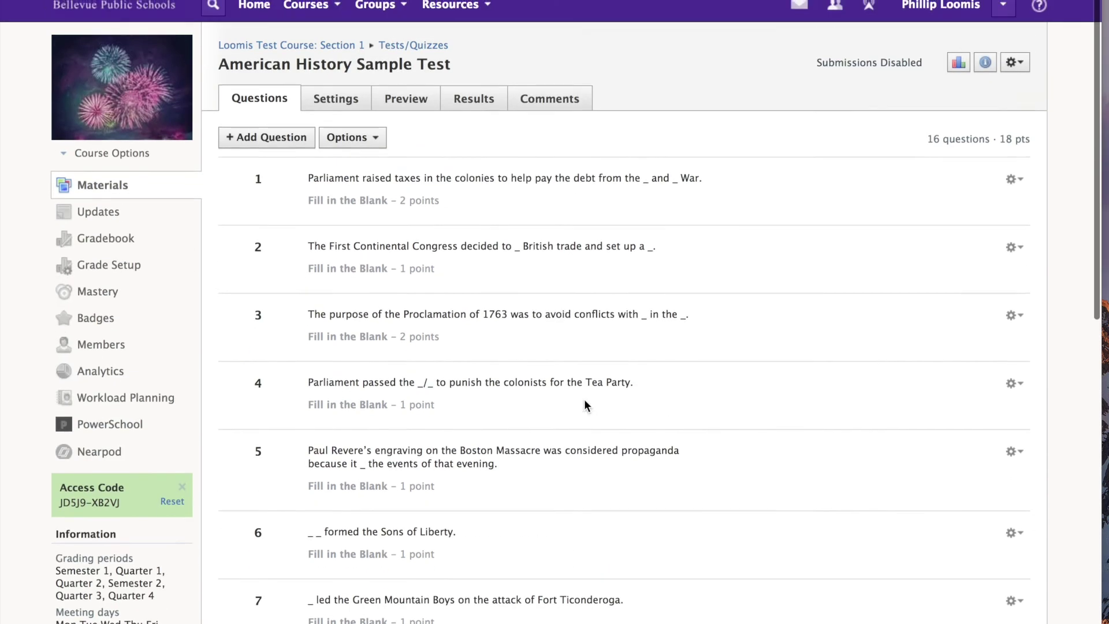